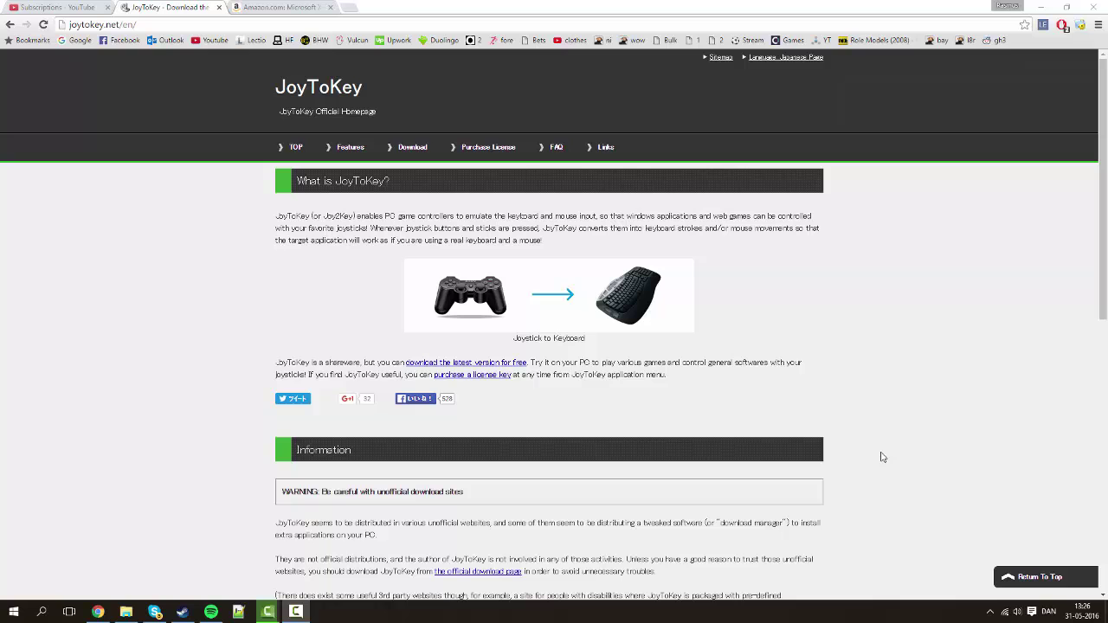
- Scroll the JoyToKey homepage down to its Releases list, where 5.8.2 is the latest version
scroll(881, 455, down, 2)
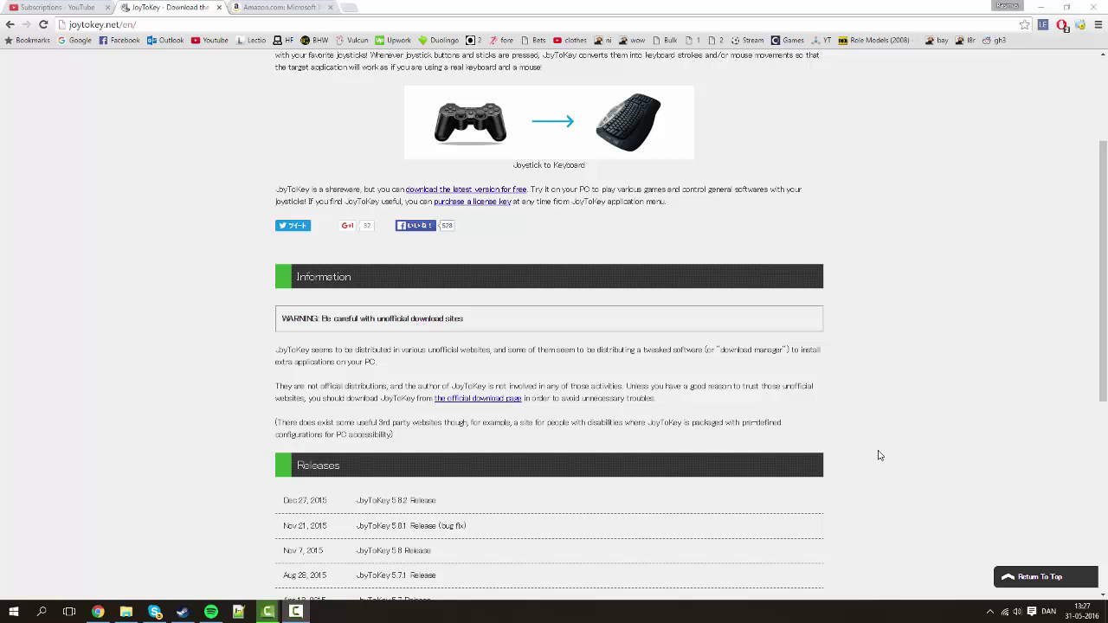
- Switch to the Amazon Xbox 360 Wireless Receiver tab and close the AmazonSmile charity popup
click(294, 7)
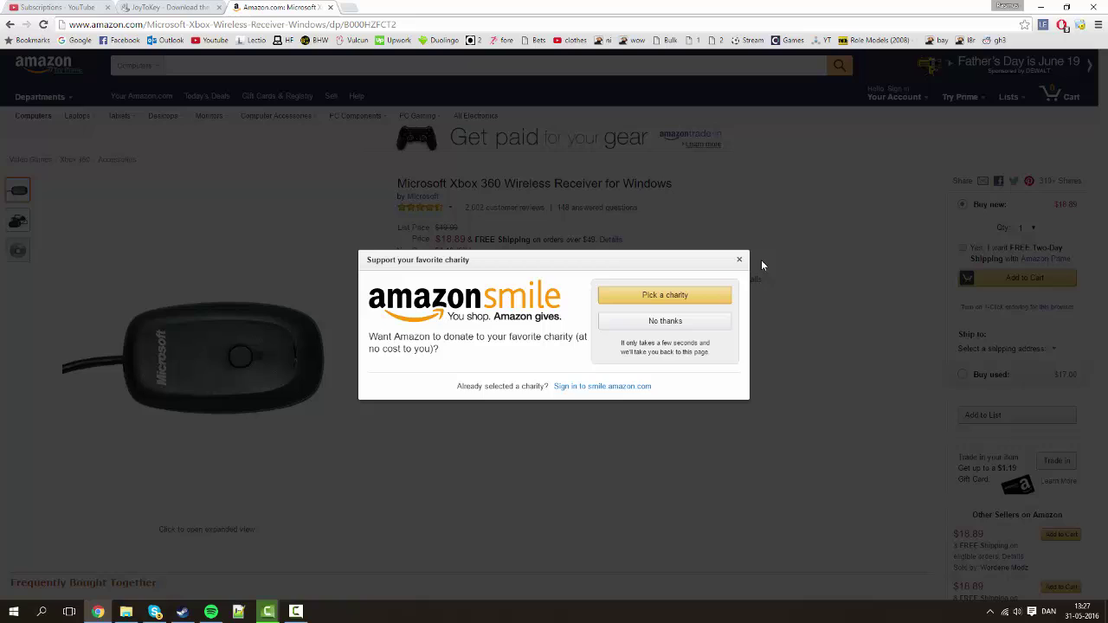
click(739, 259)
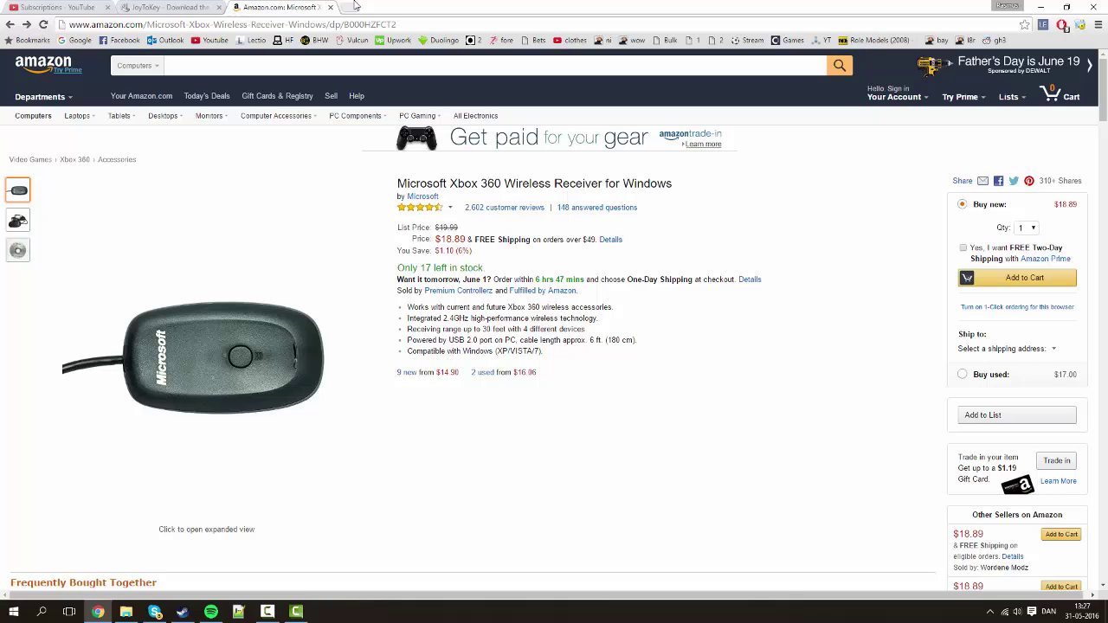
- In a new tab, search Google for 'xbox 360 wireless driver'
click(347, 7)
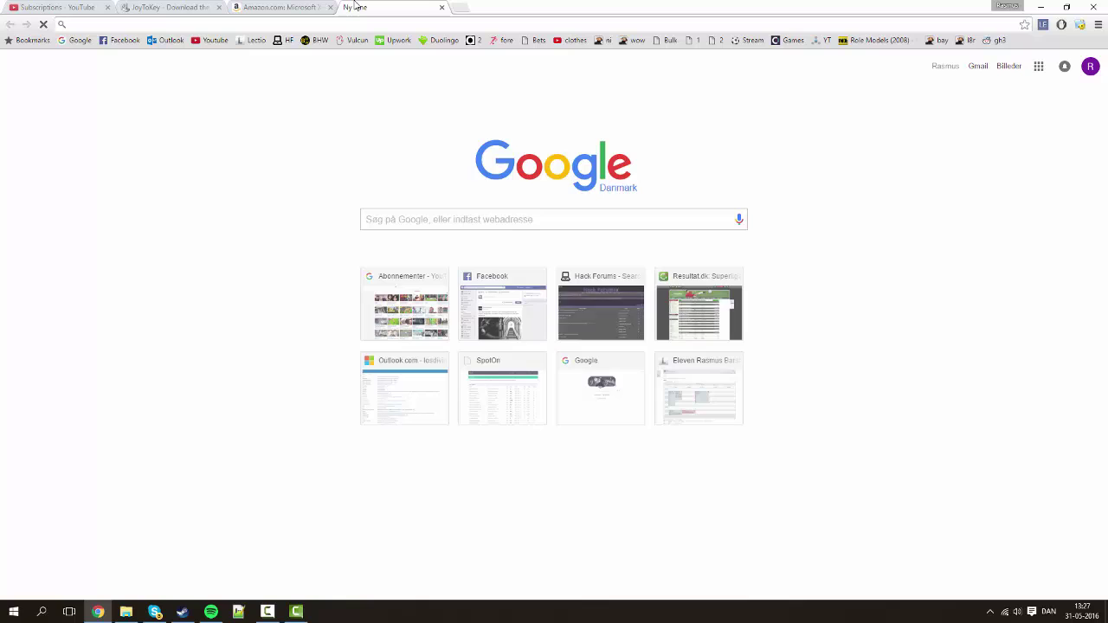
text(xb)
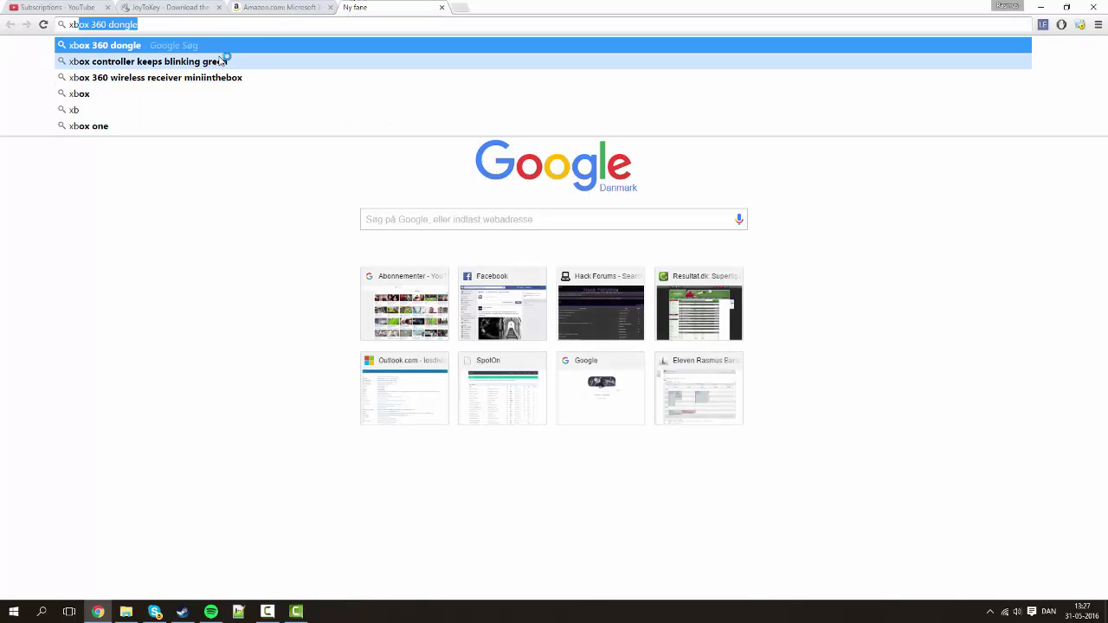
key(End)
key(BackSpace)
key(BackSpace)
key(BackSpace)
key(BackSpace)
key(BackSpace)
key(BackSpace)
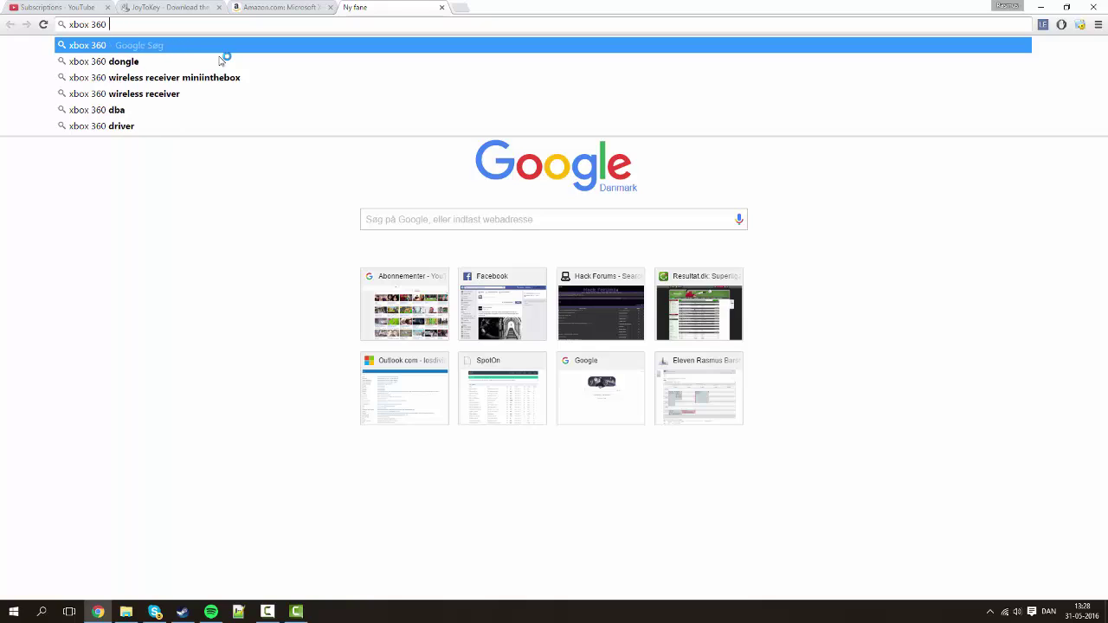
text(wire)
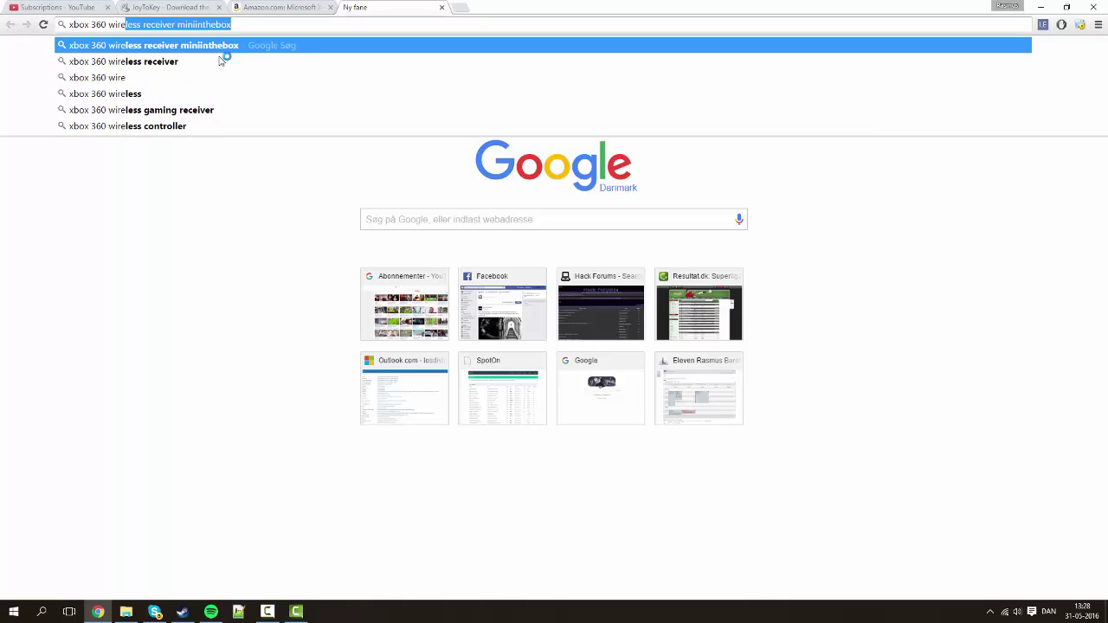
text(less)
key(BackSpace)
key(BackSpace)
key(BackSpace)
key(BackSpace)
text(less )
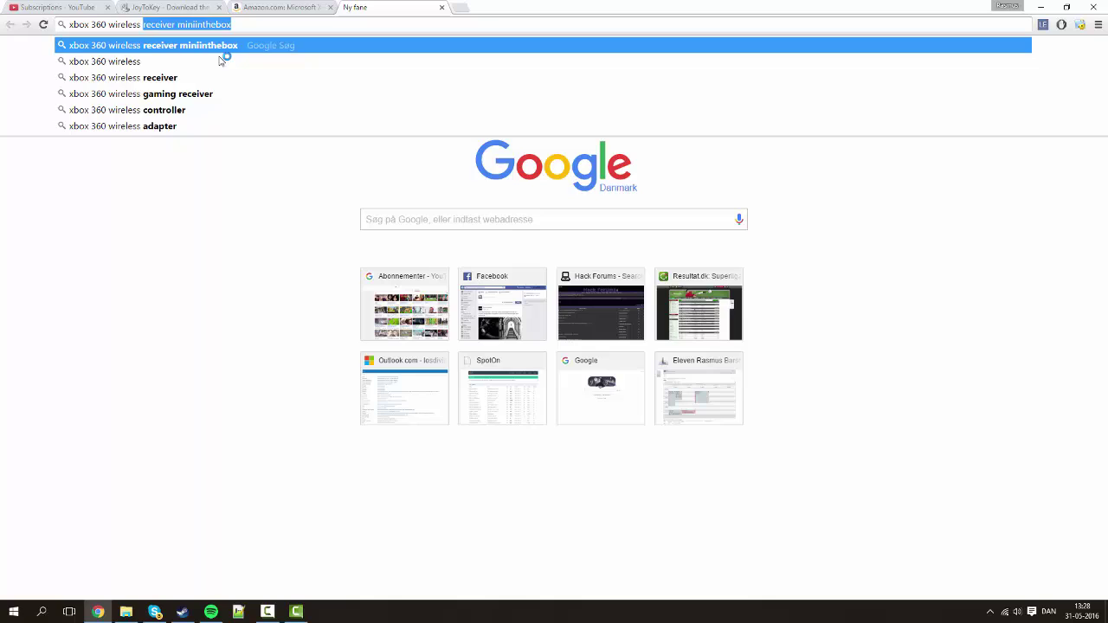
text(driver)
key(Return)
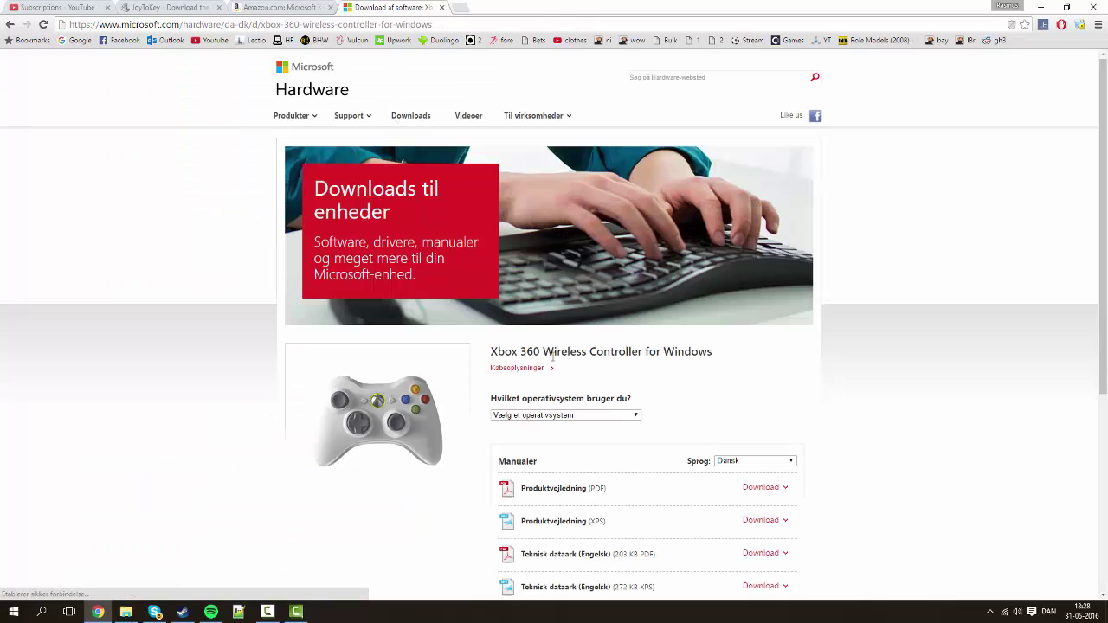
- Open and close the 'Vælg et operativsystem' dropdown twice without picking an operating system
drag(544, 351, 700, 352)
click(772, 358)
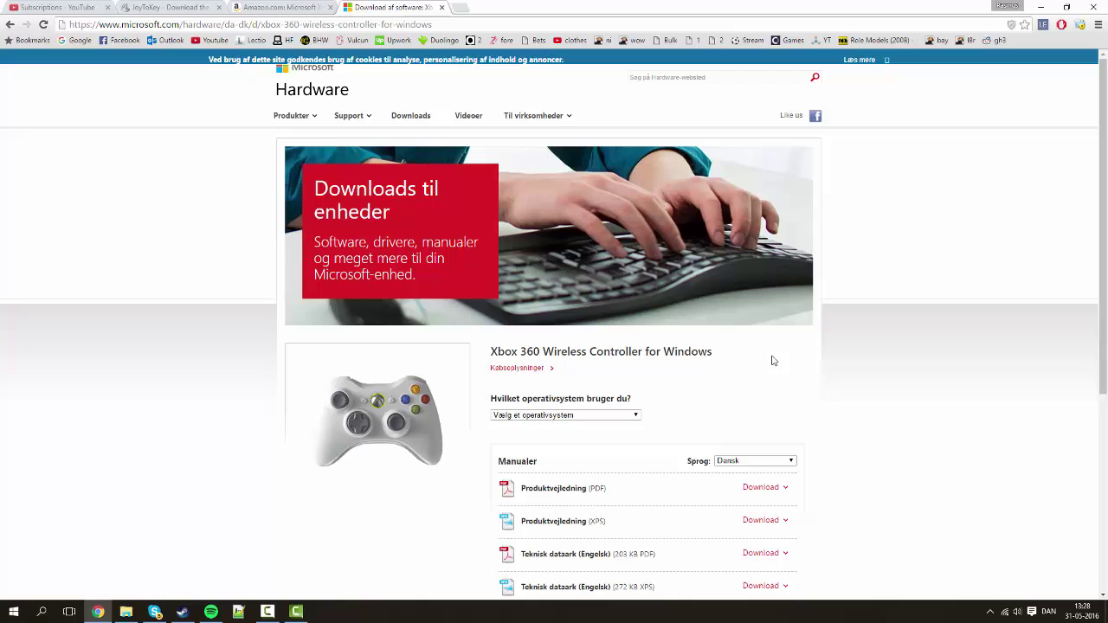
click(607, 416)
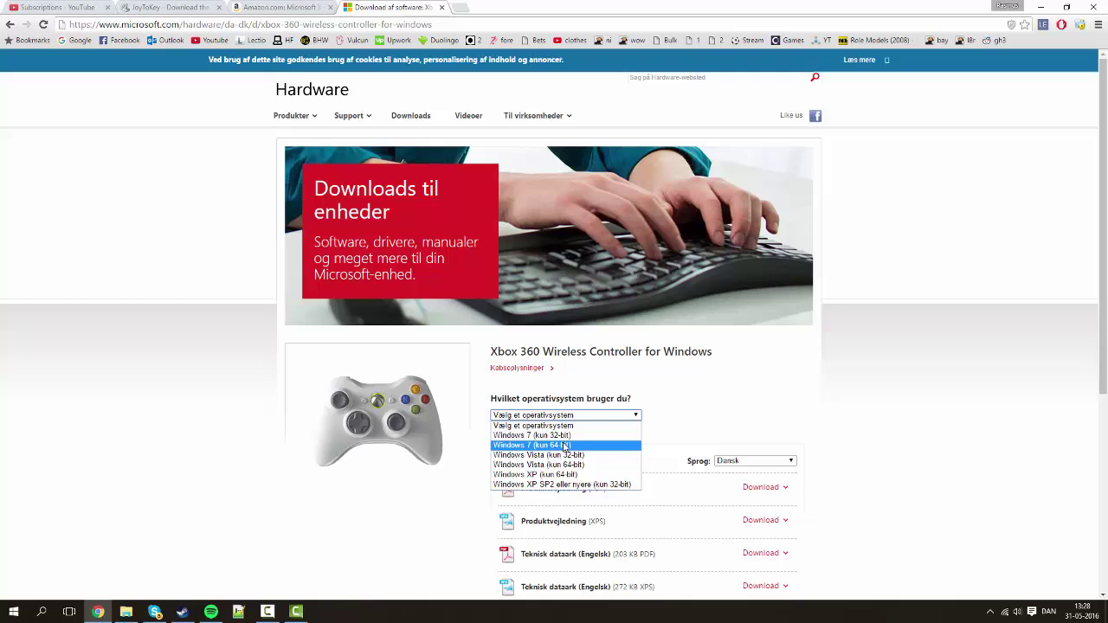
click(680, 417)
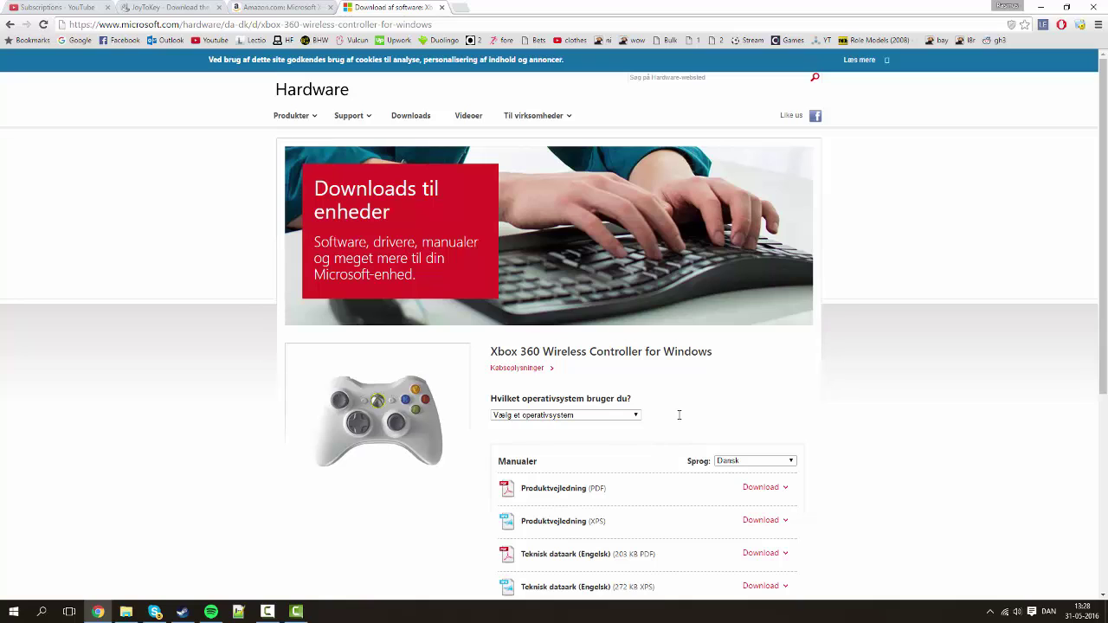
key(alt+Down)
click(781, 378)
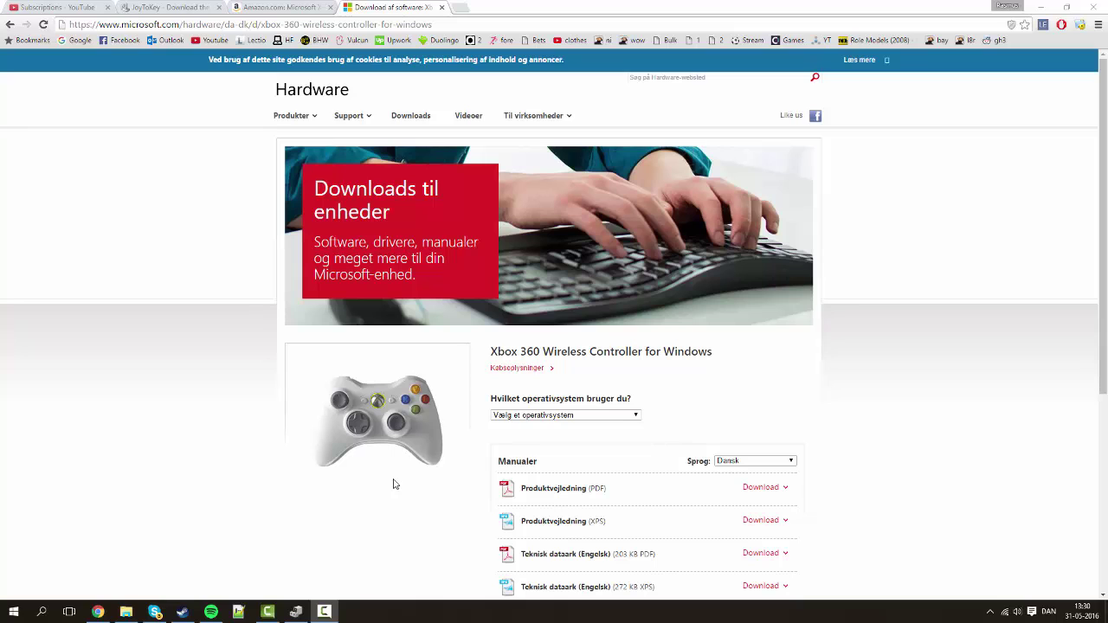
- Open Device Manager (Enhedshåndtering) from the Win+X power-user menu
key(super)
key(super+x)
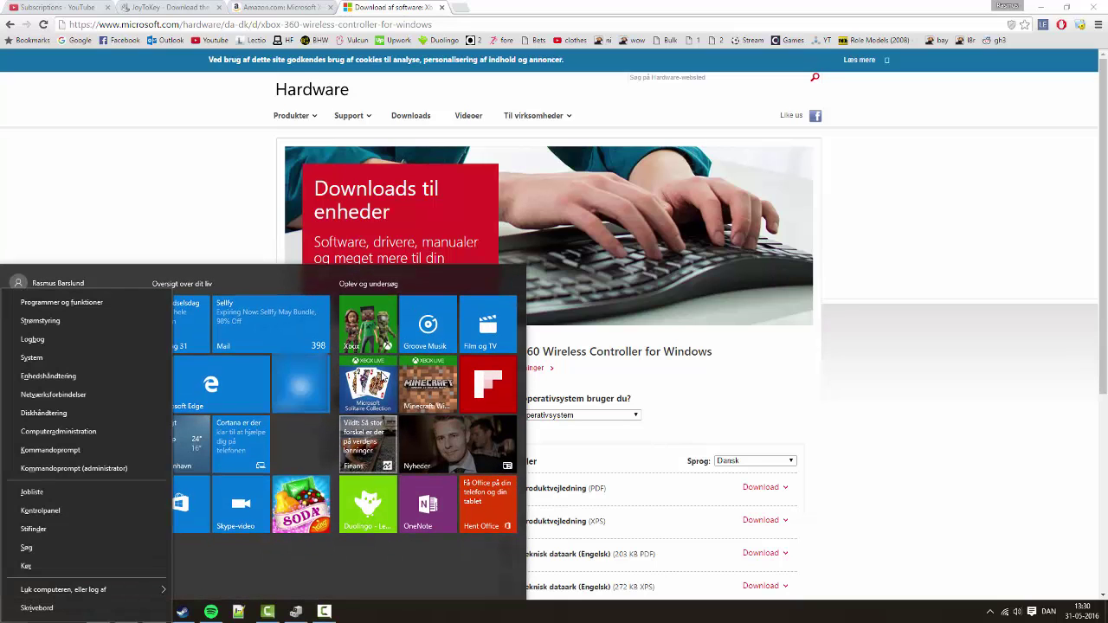
click(63, 377)
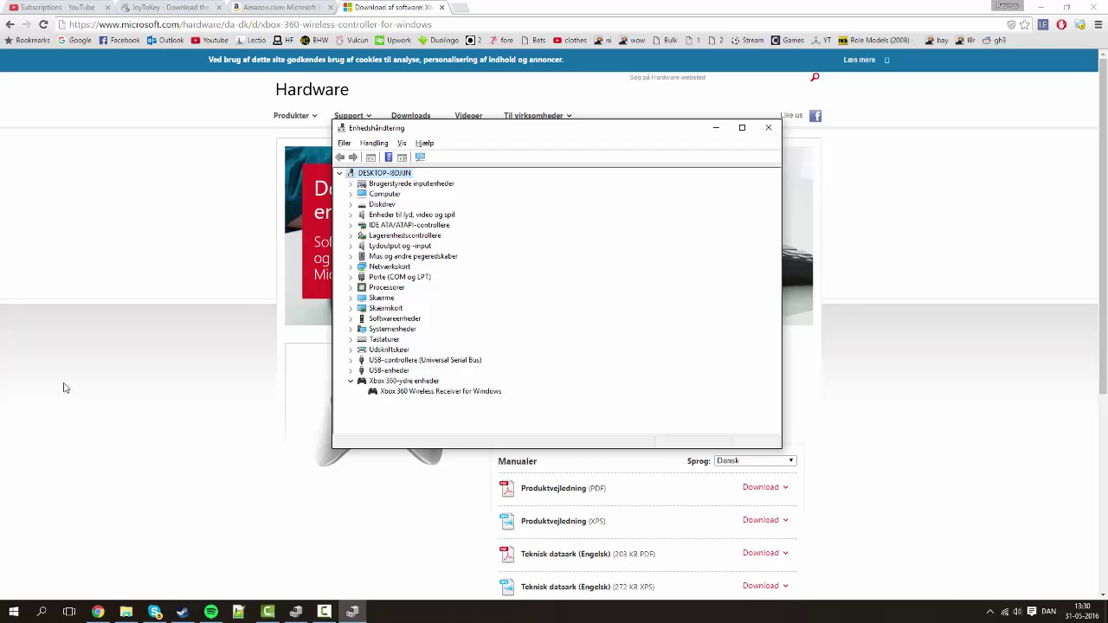
- Choose Opdater driversoftware from the Xbox 360 Wireless Receiver entry's context menu
key(End)
key(shift+F10)
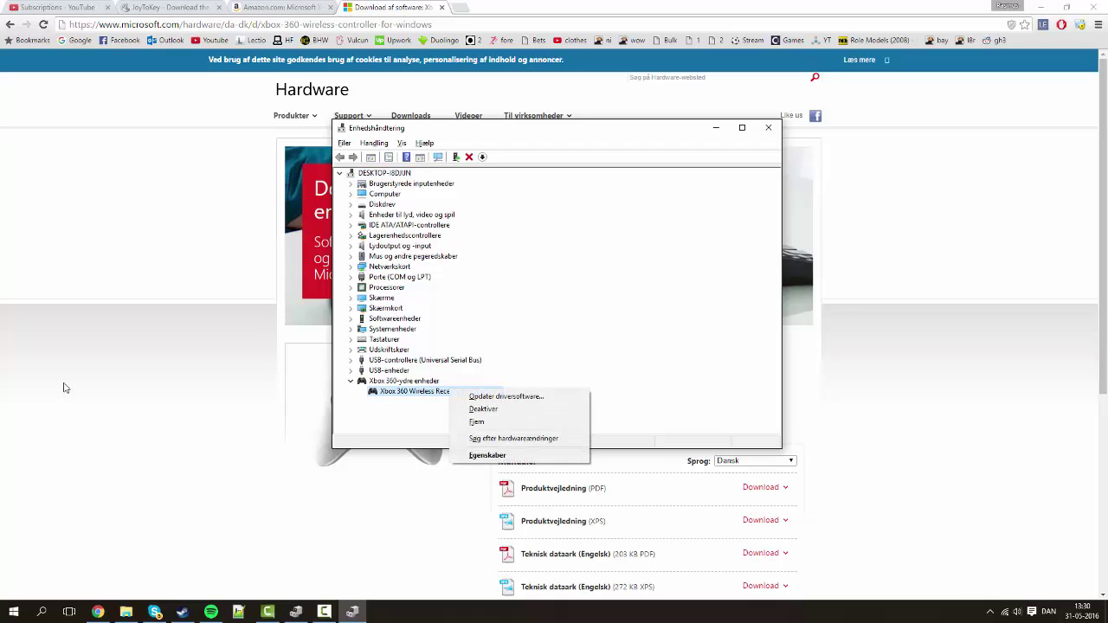
key(Down)
key(Return)
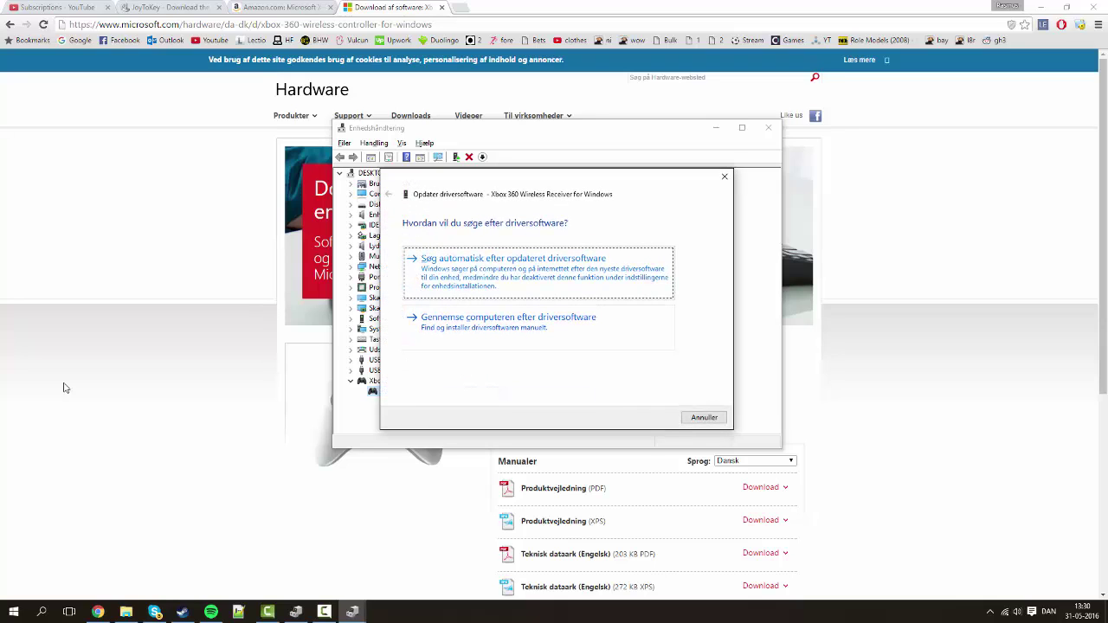
- Browse the computer and pick the Xbox 360 Wireless Receiver for Windows driver from the list
key(Tab)
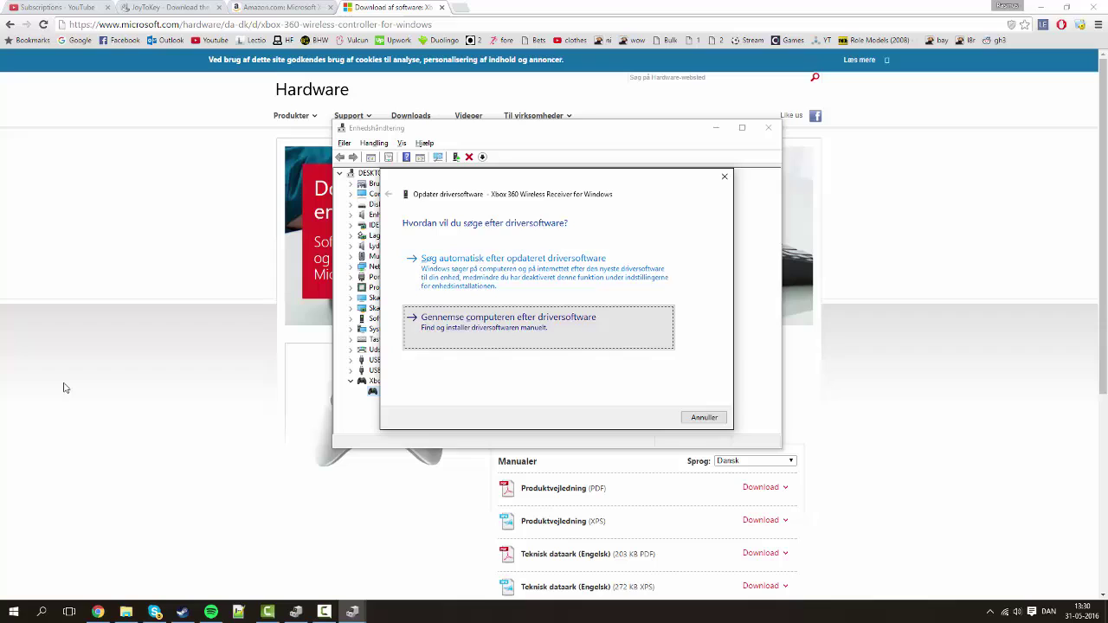
key(Return)
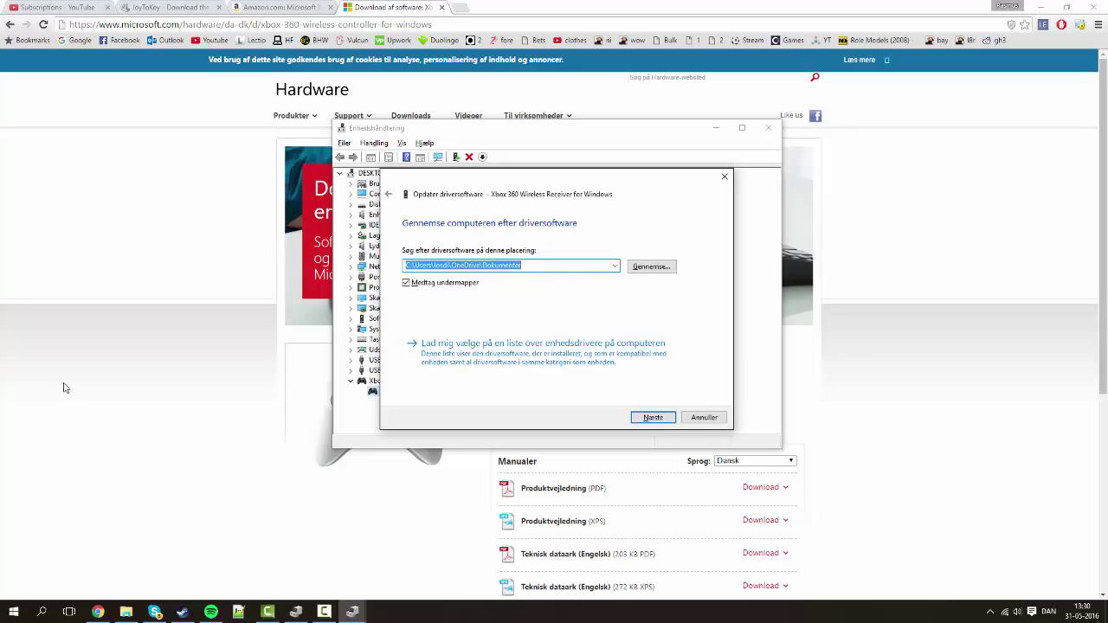
key(Tab)
key(Tab)
key(Tab)
key(Return)
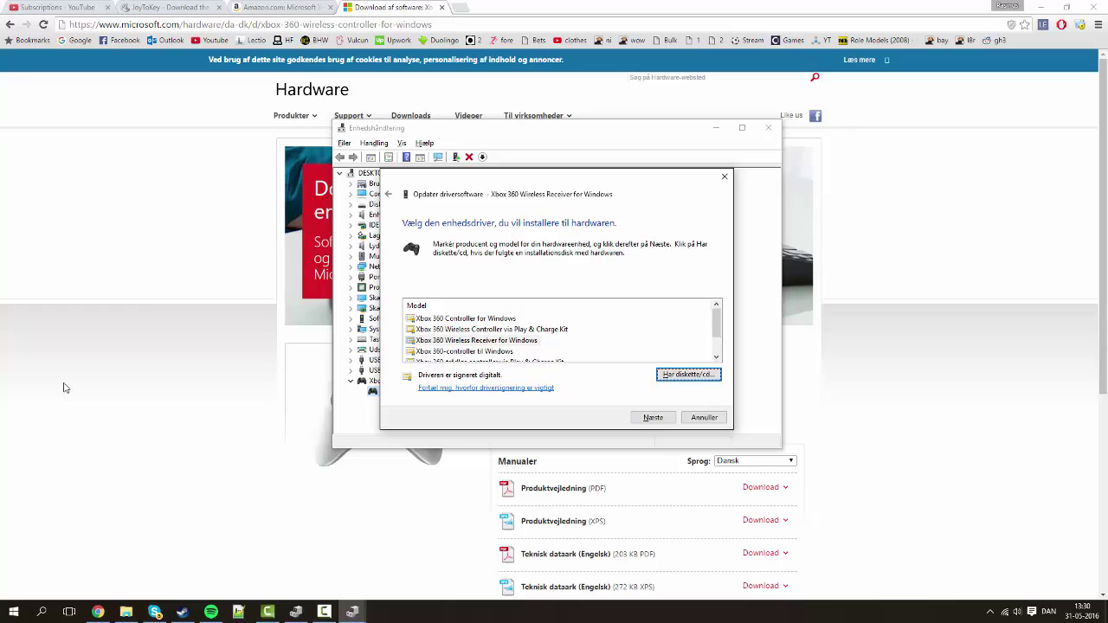
key(shift+Tab)
key(Return)
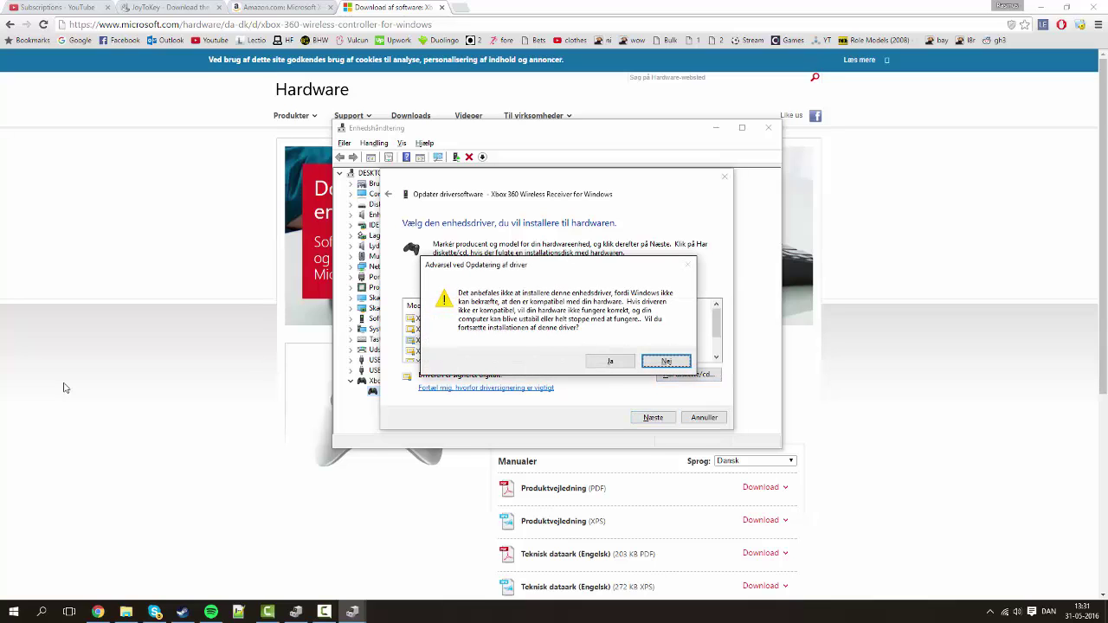
- Accept the driver warning to install it, close the update, and decline restarting
key(Left)
key(Return)
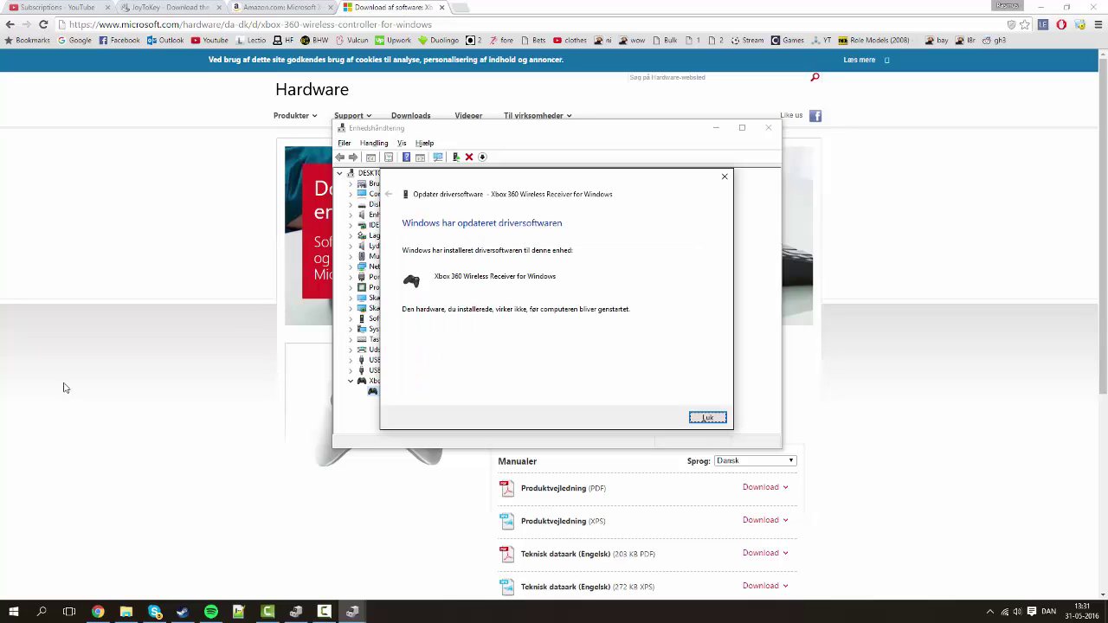
key(Return)
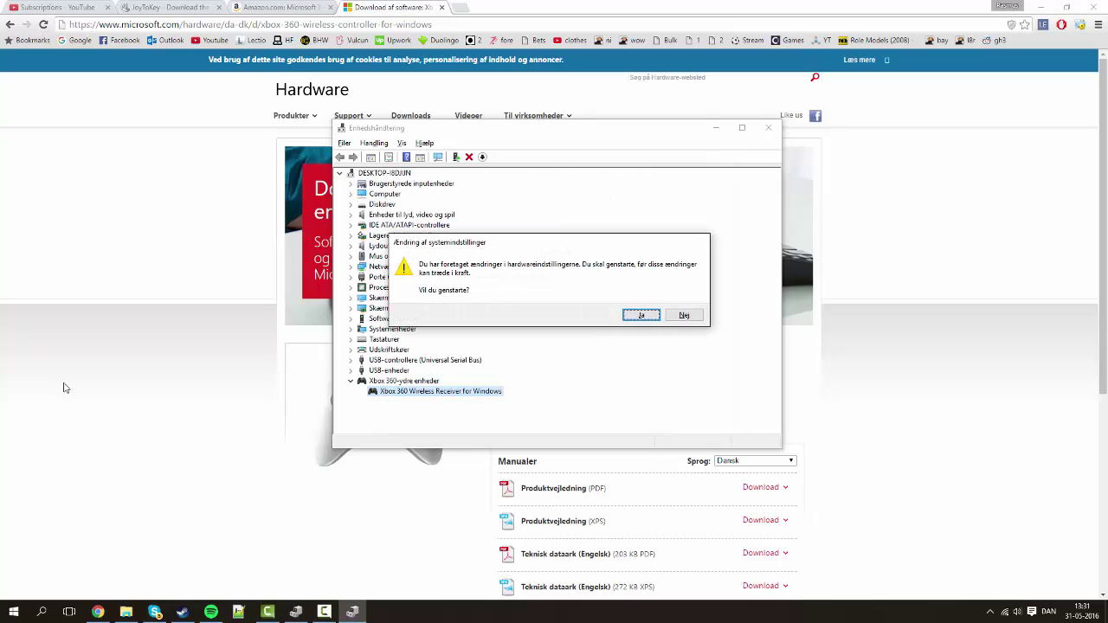
key(Tab)
key(Return)
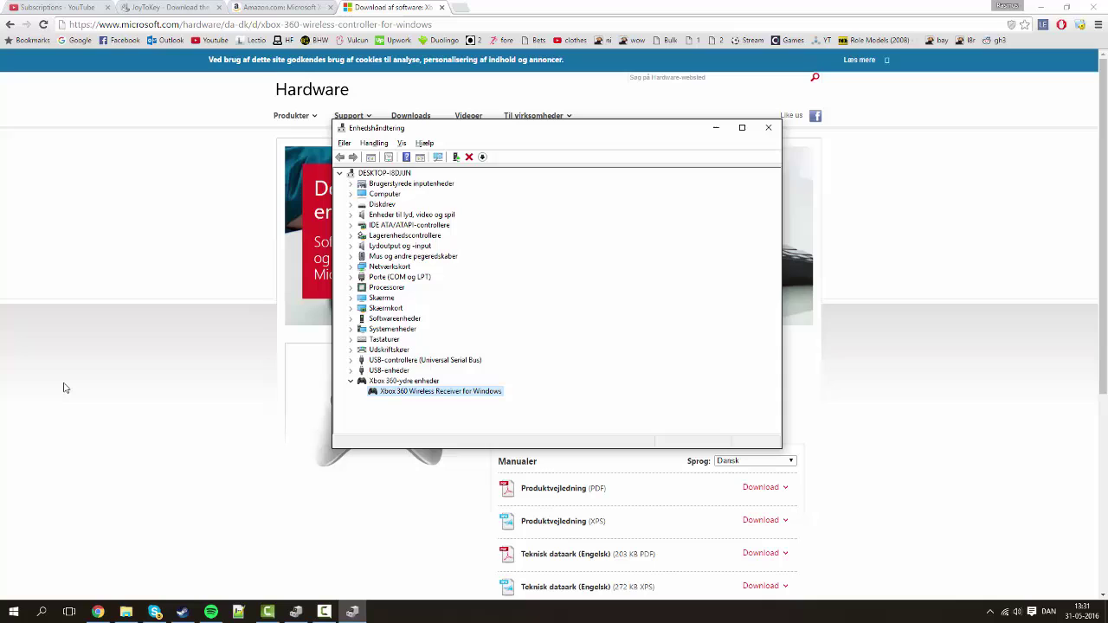
- Close the Device Manager window with Alt+F4
key(alt+F4)
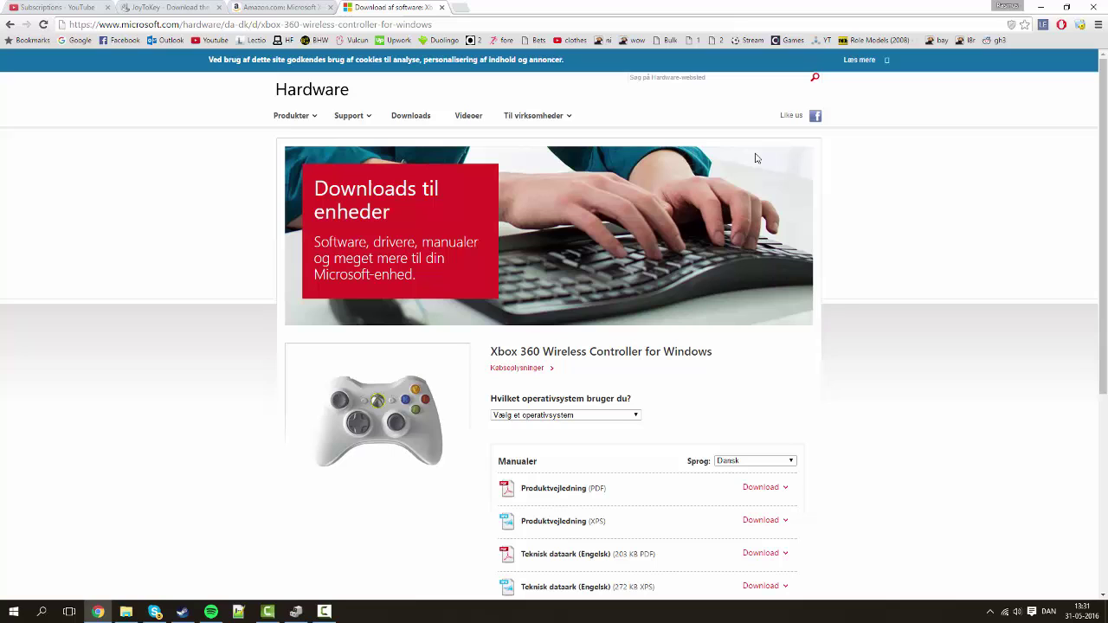
- Launch FoFiX through Windows search after briefly opening the JoyToKey_en folder
click(130, 612)
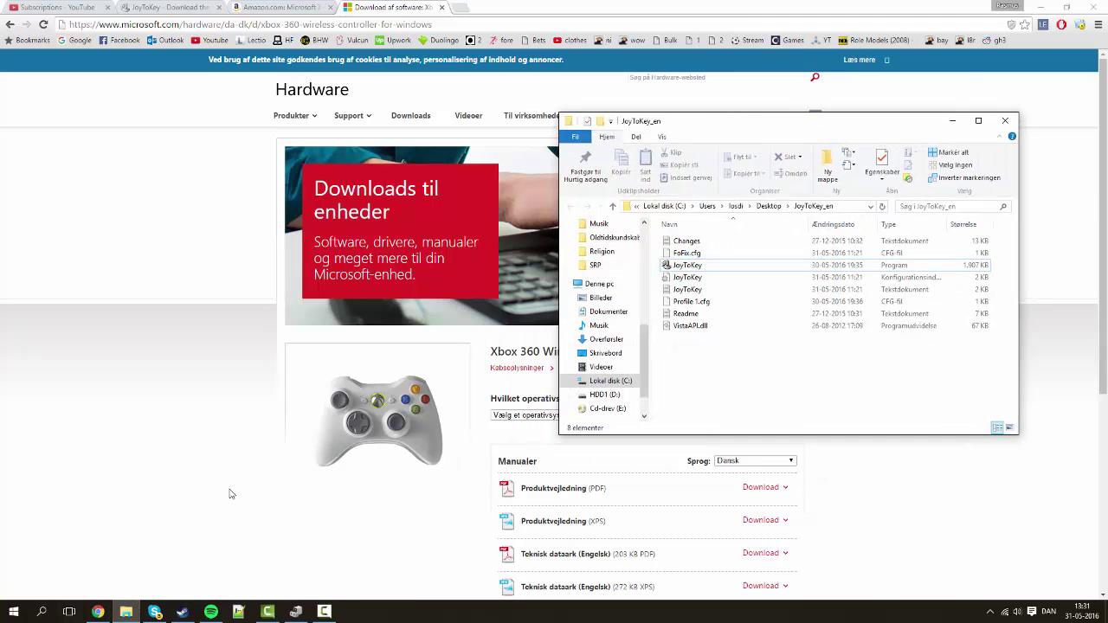
click(241, 462)
click(46, 615)
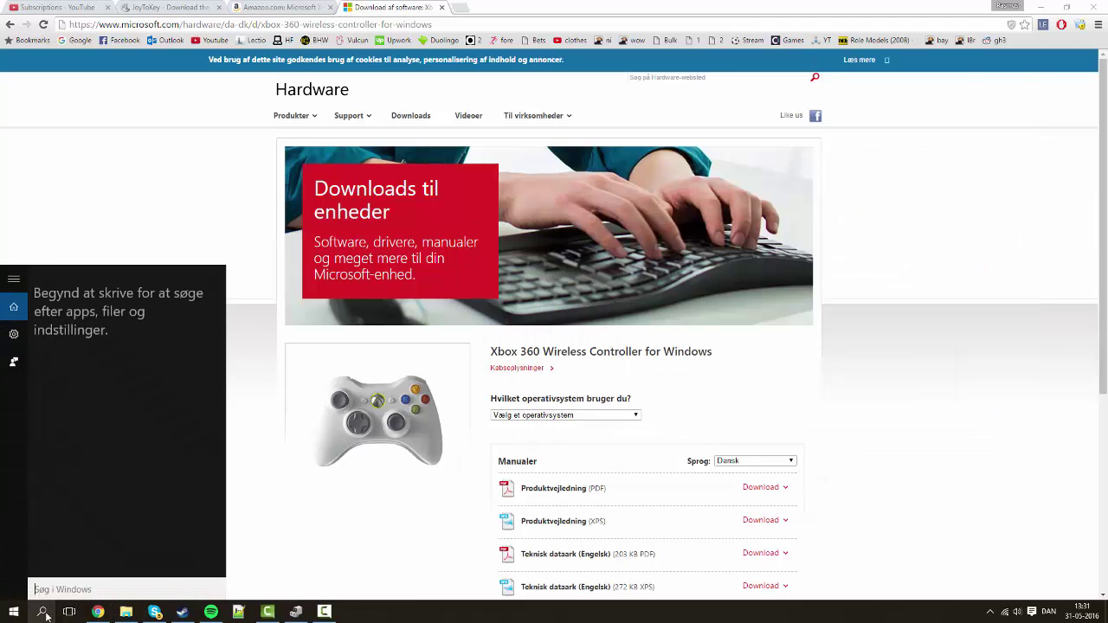
text(fi)
key(BackSpace)
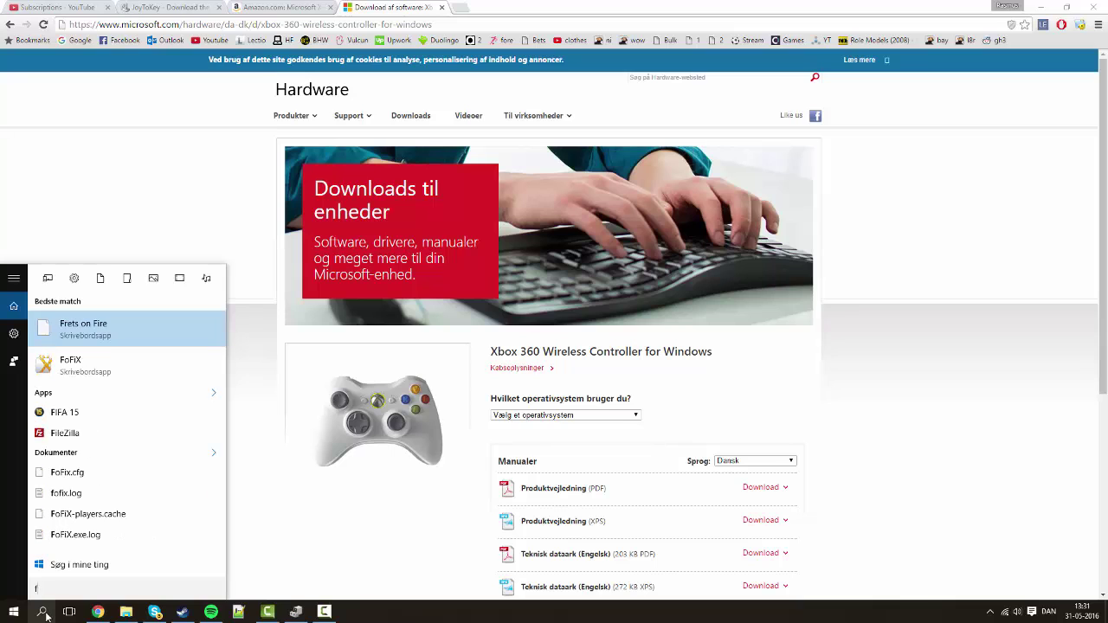
click(87, 365)
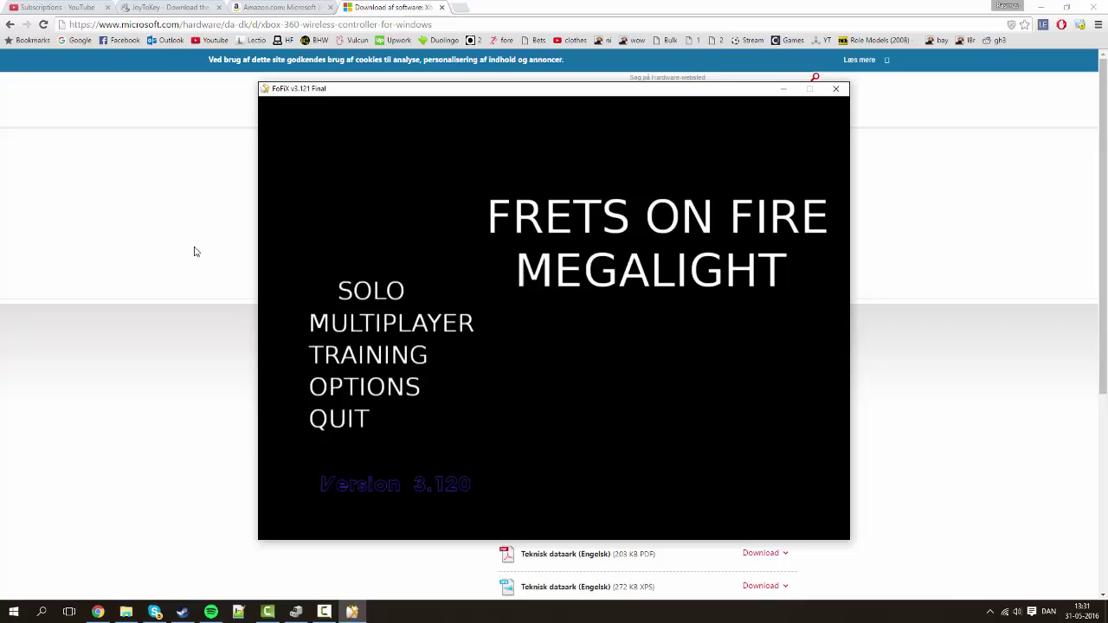
- Move the FoFiX menu to MULTIPLAYER and back to SOLO, then return to the JoyToKey tab
key(Down)
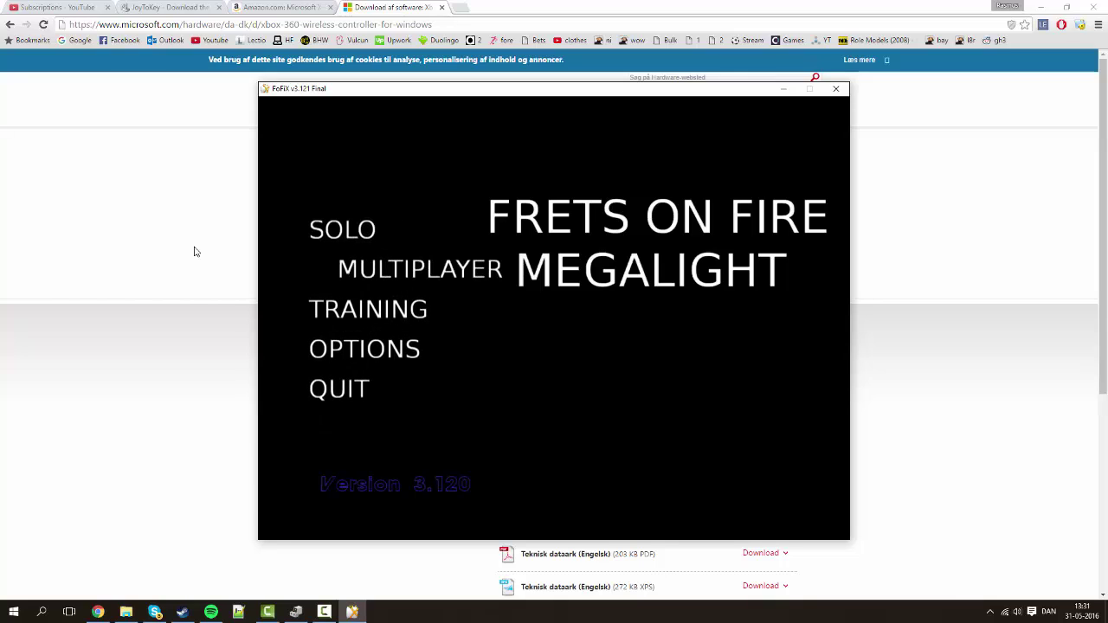
key(Up)
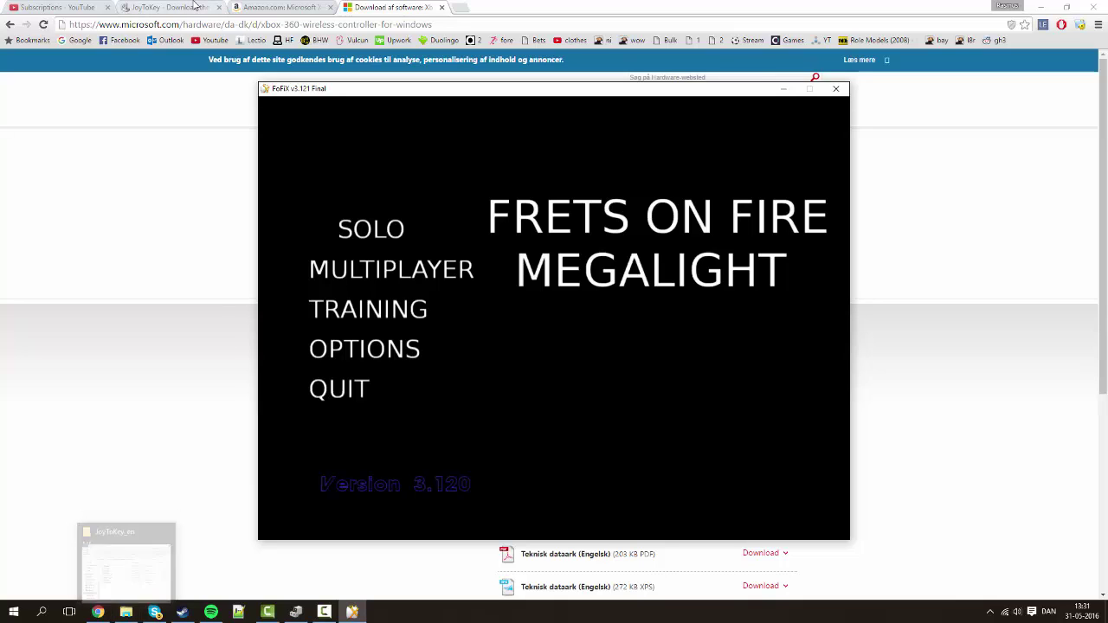
click(195, 7)
- Go to the JoyToKey Download page and jump to its download links section
scroll(413, 304, up, 2)
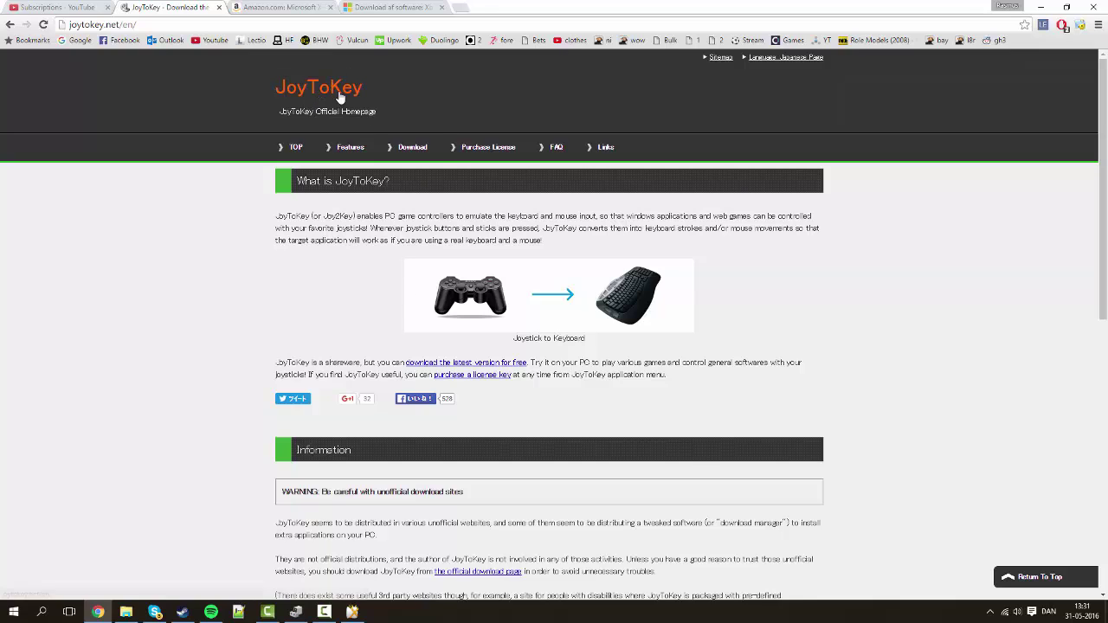
click(423, 151)
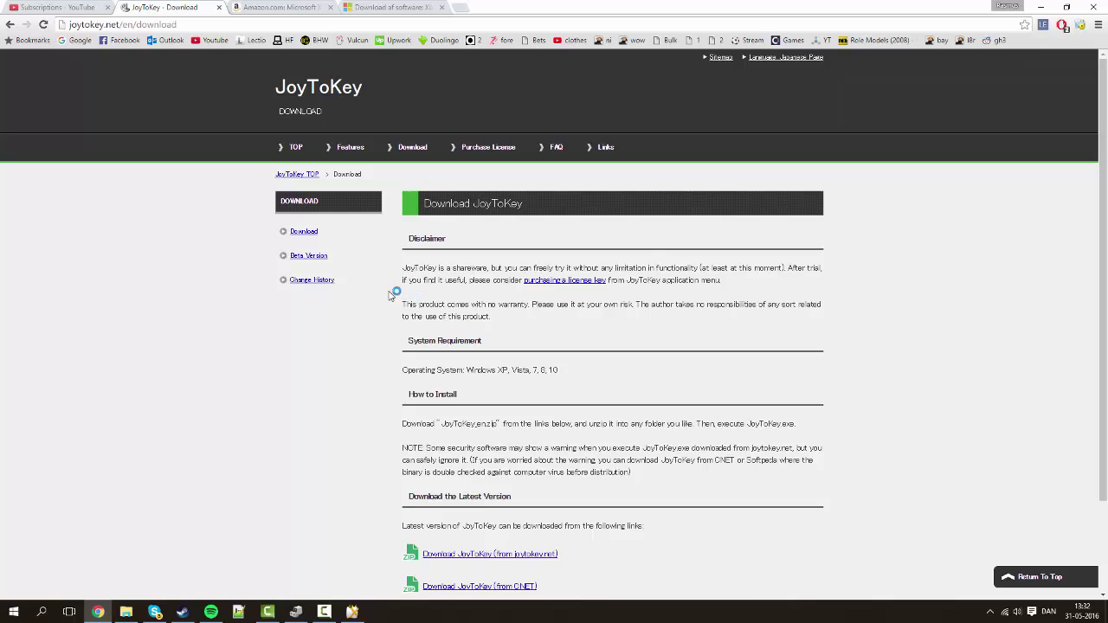
click(304, 232)
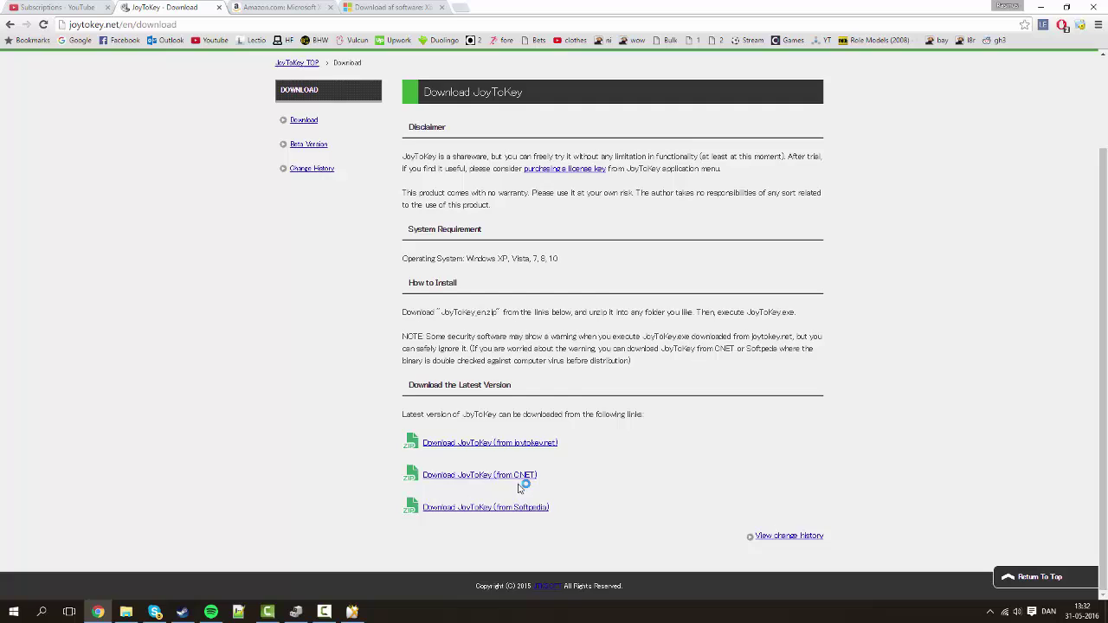
scroll(390, 528, up, 2)
- Run JoyToKey.exe from the JoyToKey_en folder to start JoyToKey 5.8.2 with its FoFiX profile
click(131, 613)
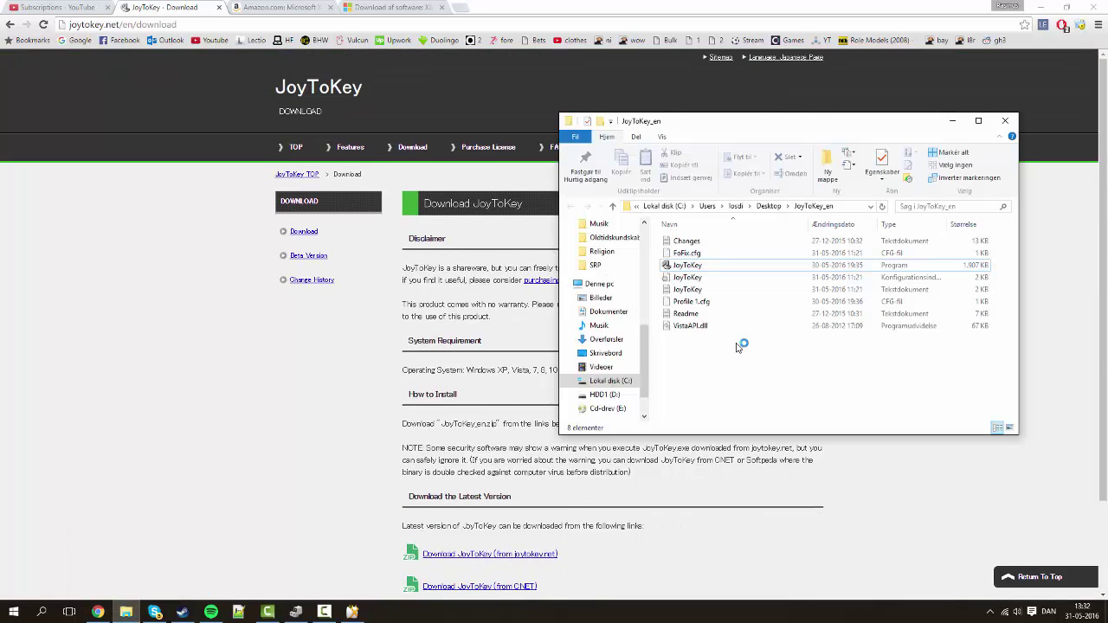
drag(748, 365, 718, 204)
double_click(688, 265)
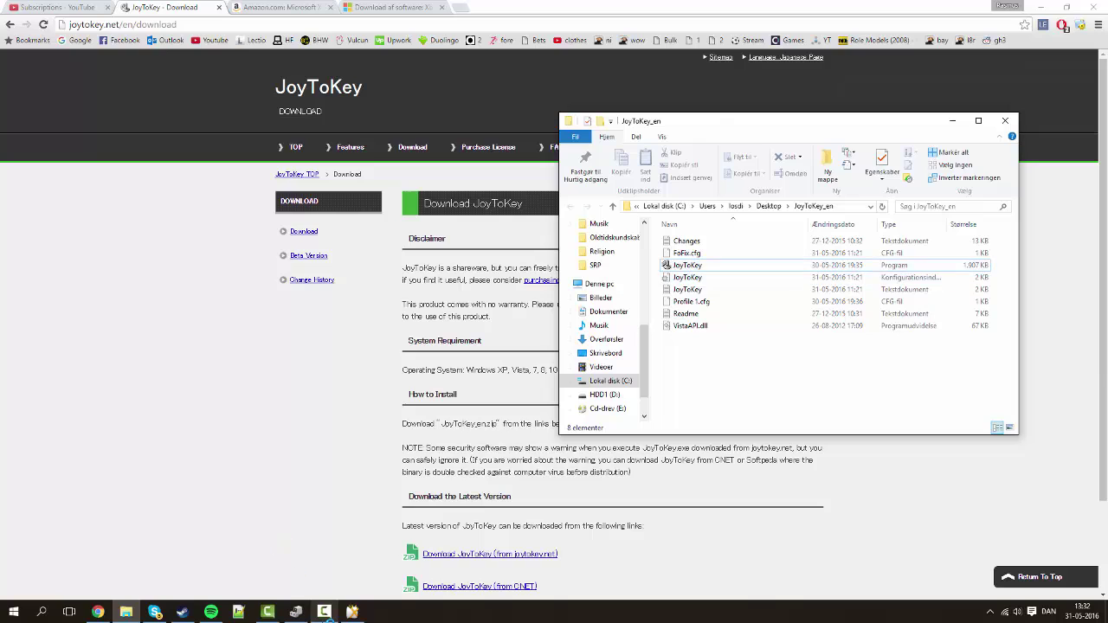
click(295, 613)
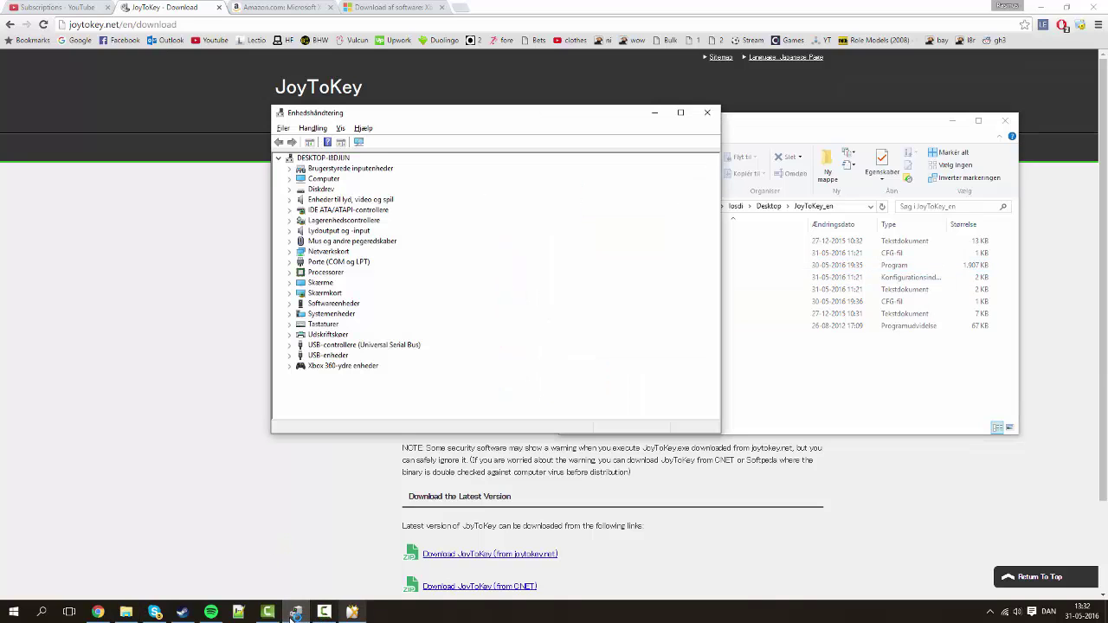
mouse_move(295, 613)
click(779, 372)
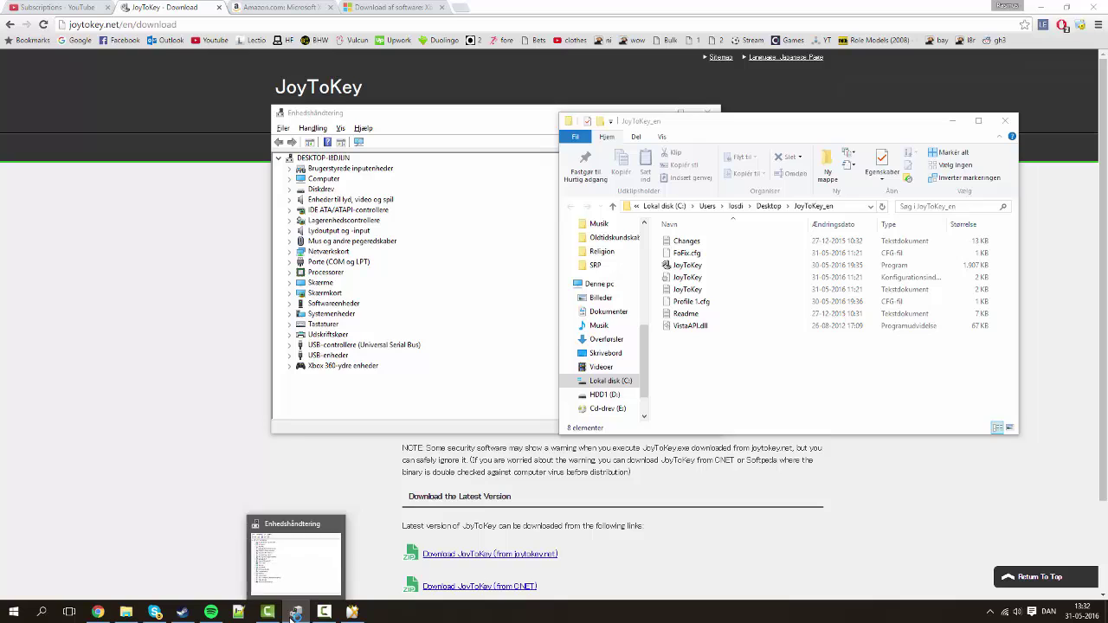
double_click(688, 265)
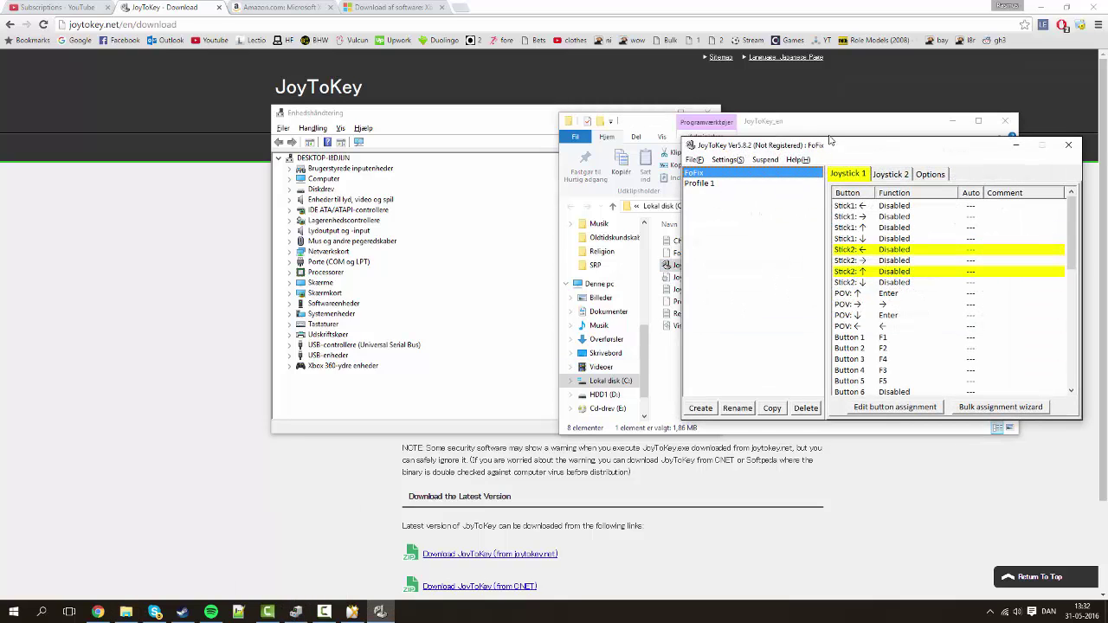
- Move the JoyToKey FoFiX profile window to the left and select the POV ↑ row
drag(847, 148, 441, 178)
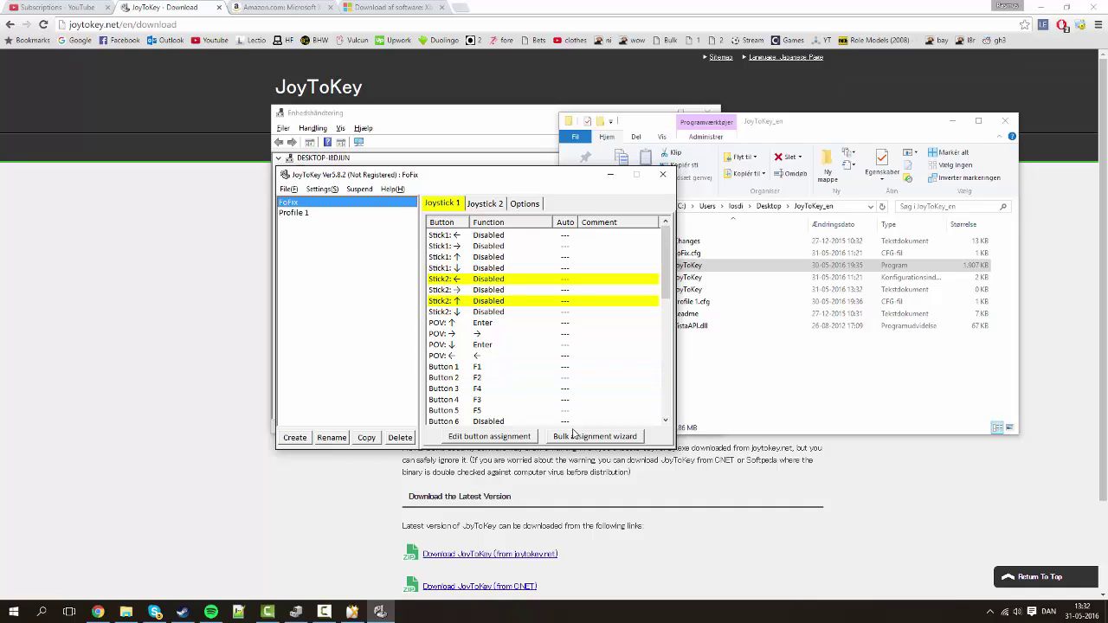
click(492, 324)
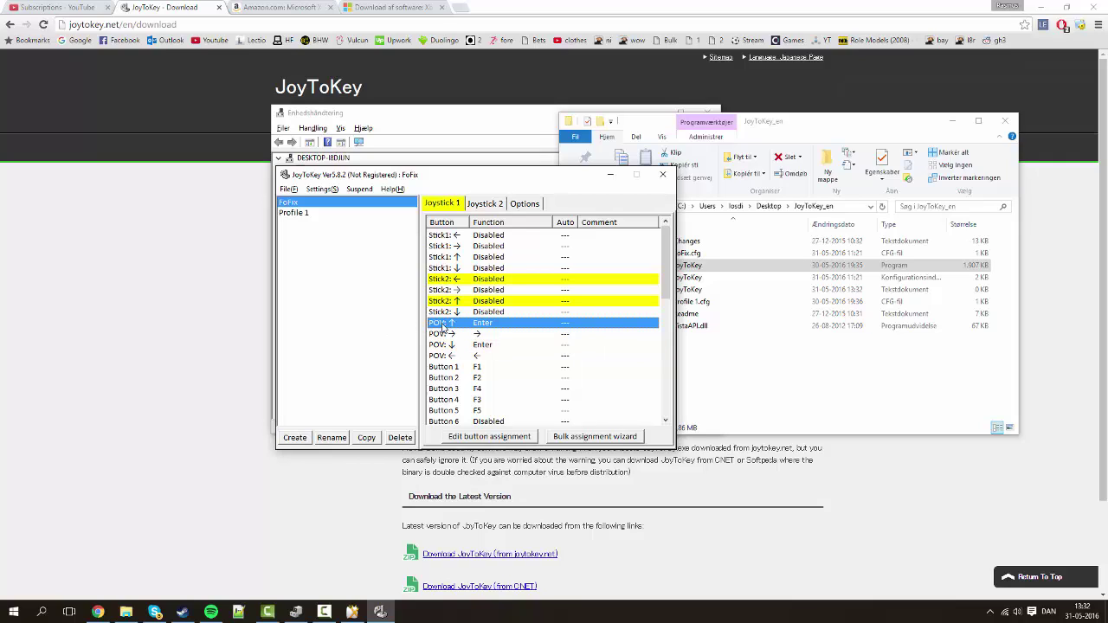
- Use the Bulk assignment wizard to map POV ↑→↓← to Enter, →, Enter, ← and Buttons 1–5 to F1, F2, F4, F3, F5
click(595, 436)
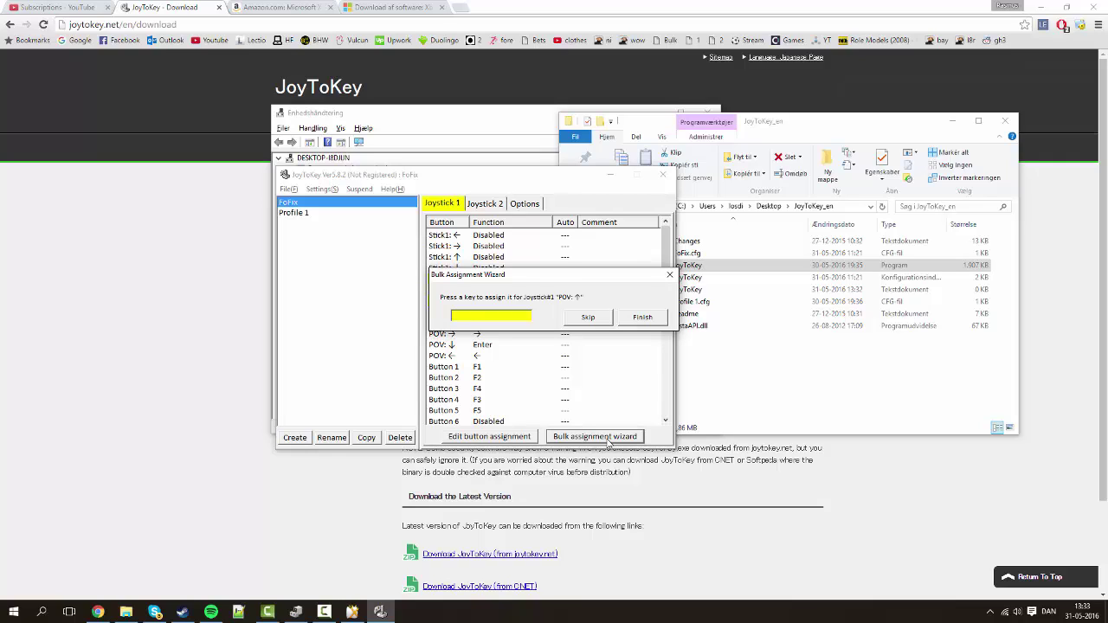
key(Up)
key(Down)
key(Left)
key(F3)
key(F5)
click(638, 318)
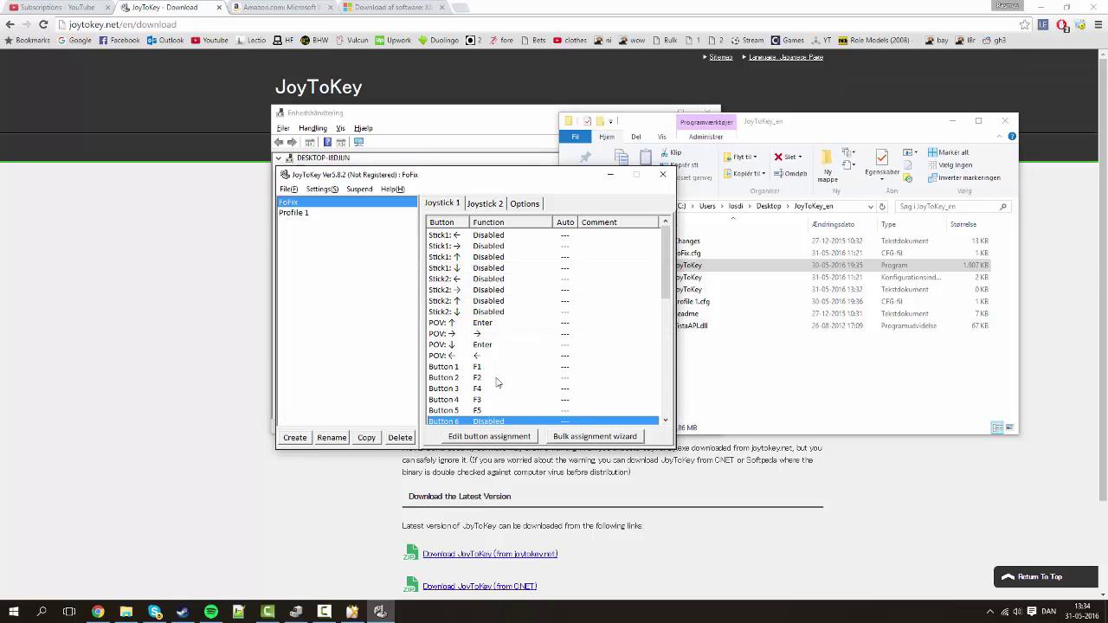
- Scroll the Joystick 1 list while pressing guitar buttons to watch their rows highlight in yellow
scroll(500, 381, down, 8)
scroll(499, 381, up, 8)
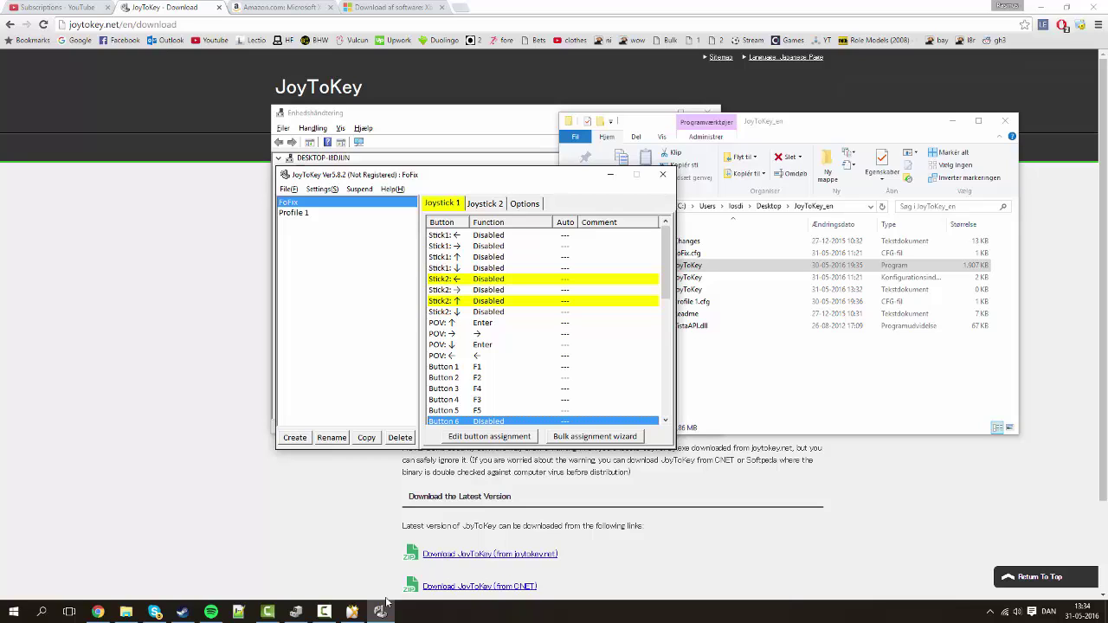
- Bring FoFiX forward and start a Solo Quickplay song with Default Guitar and a confirmed character
click(362, 614)
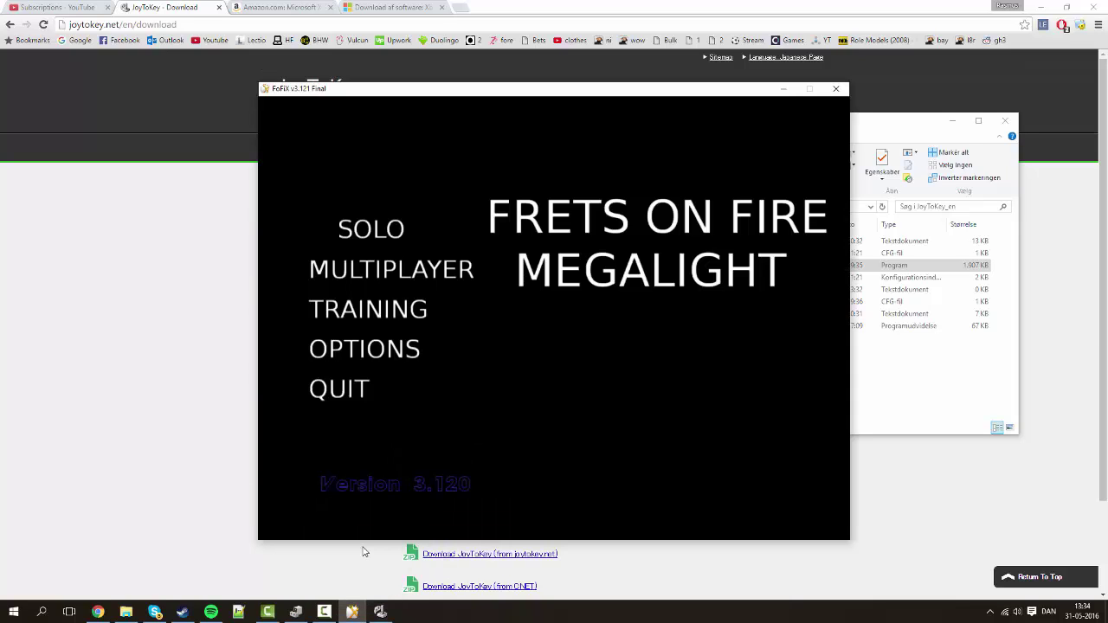
key(Return)
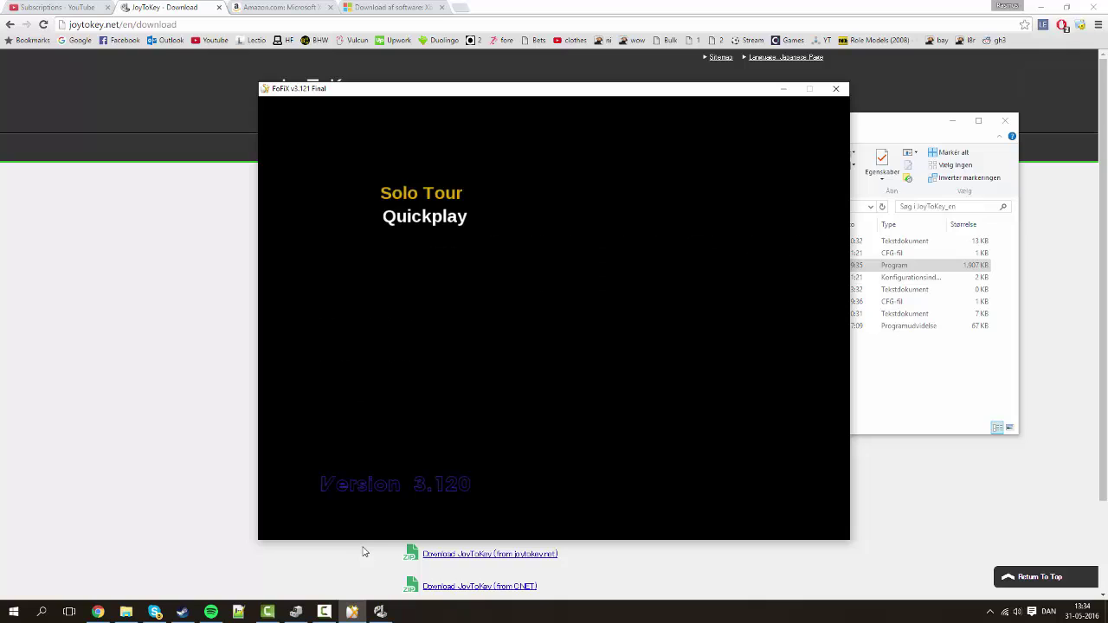
key(Return)
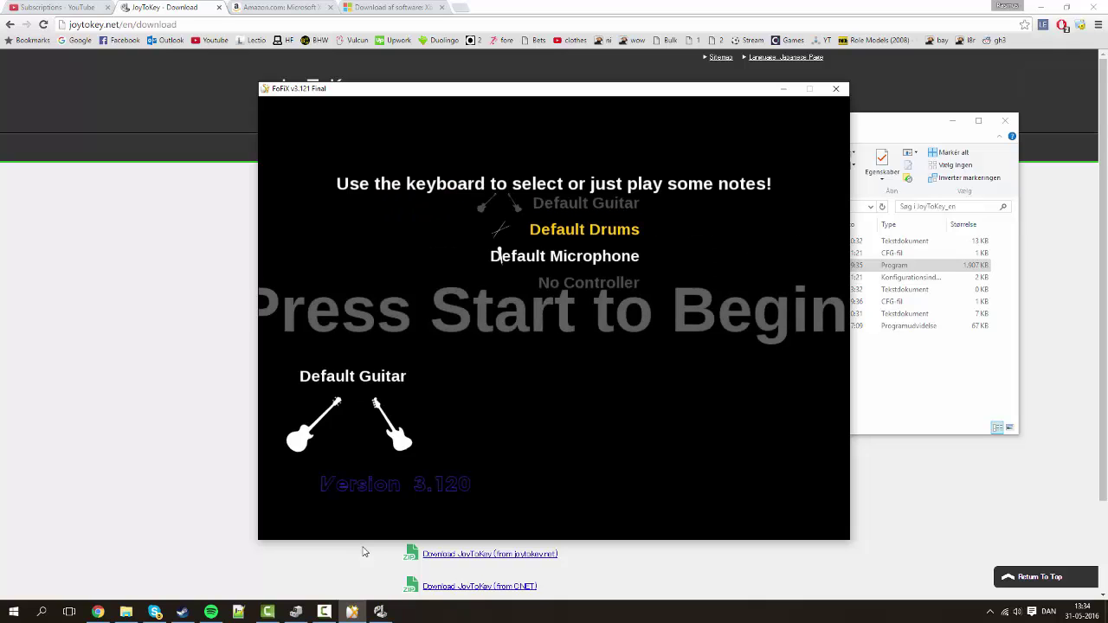
key(Return)
key(Return)
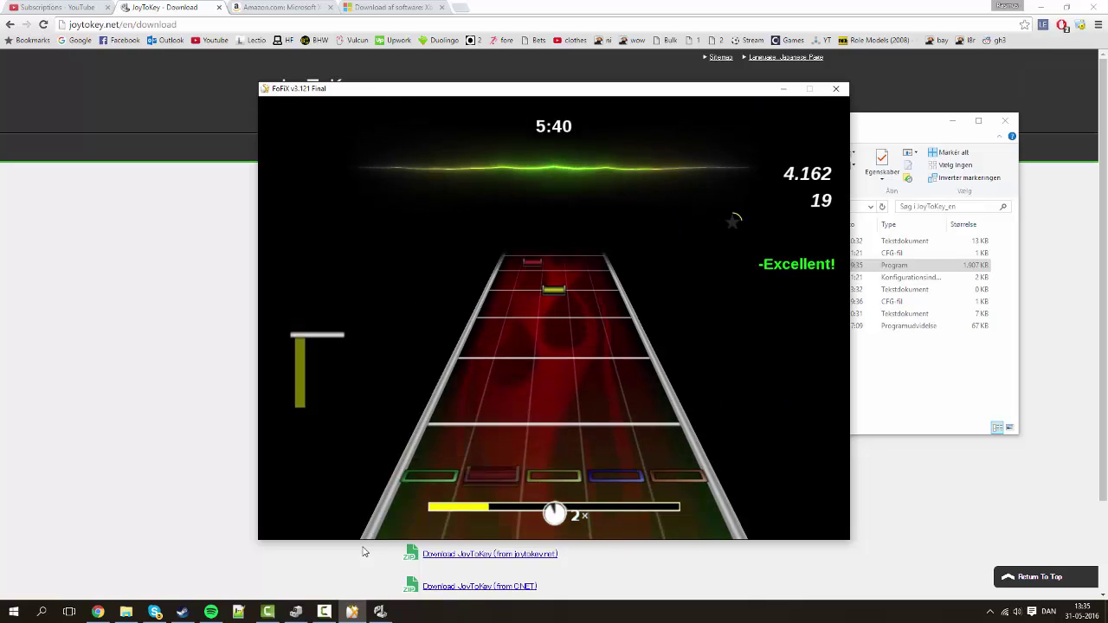
- Play the song's notes on the guitar, building a streak to a 9.412 score
key(Return)
key(Return)
key(Return)
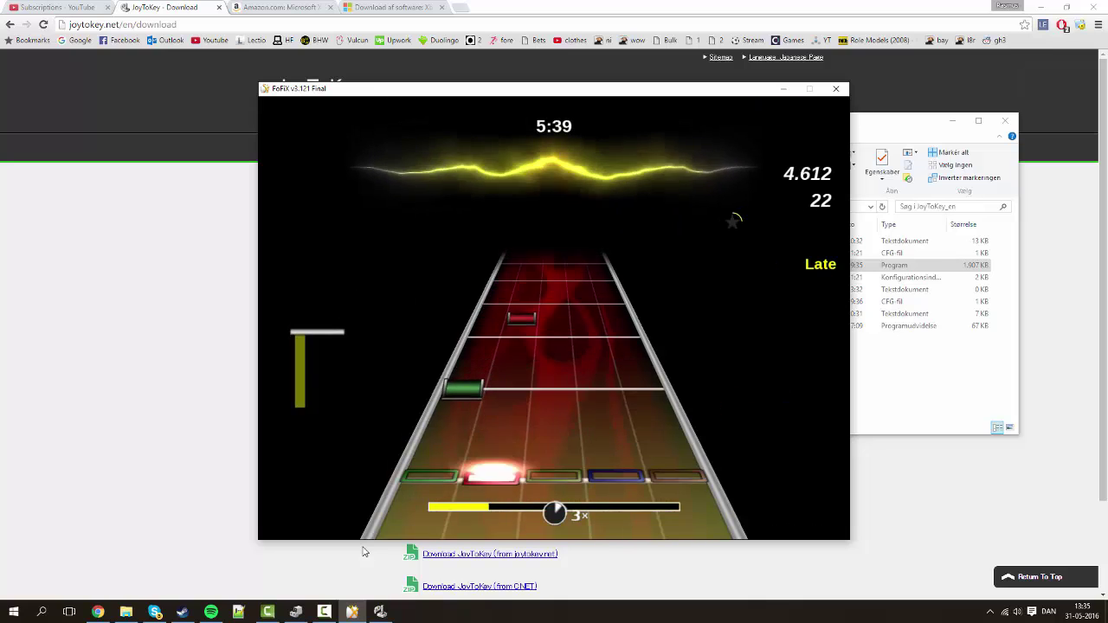
key(Return)
key(Return)
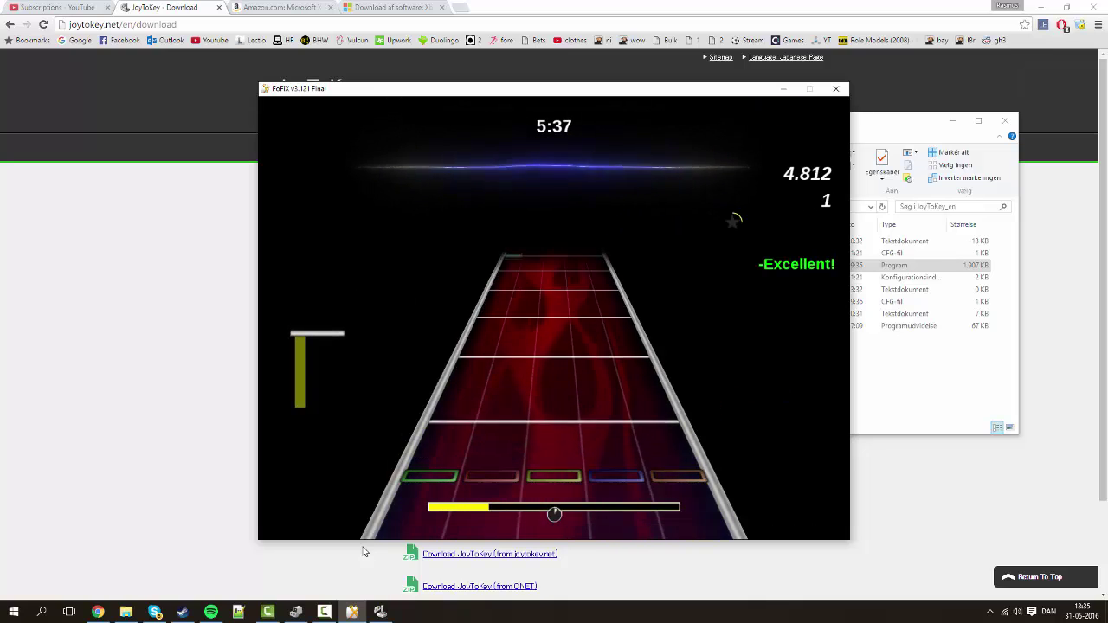
key(Return)
key(Return)
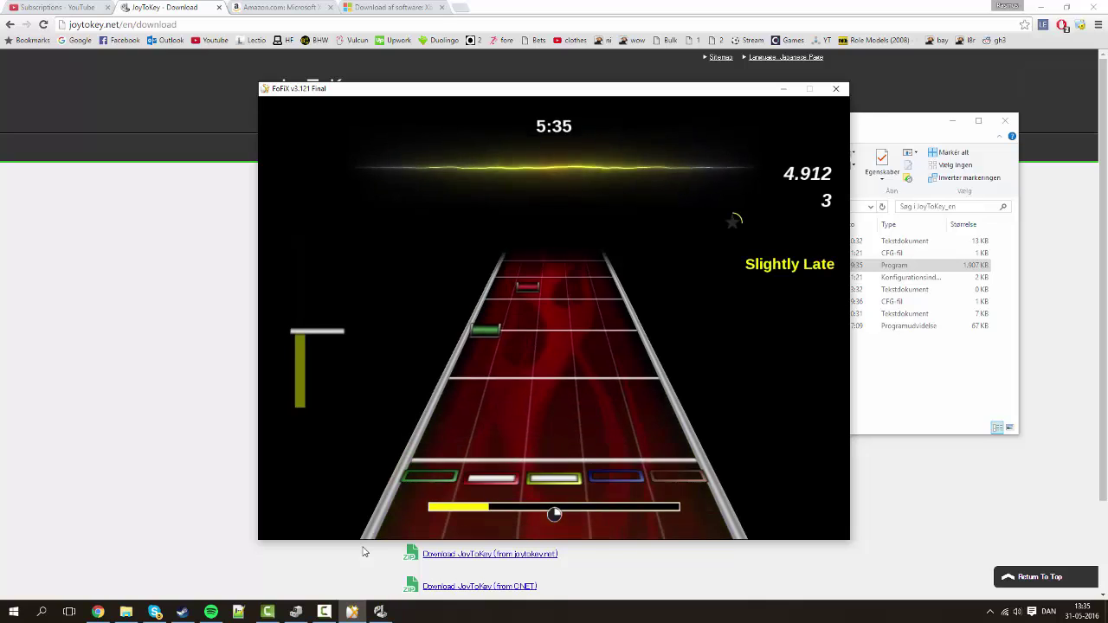
key(Return)
key(Return)
key(Return)
key(Return)
key(Return)
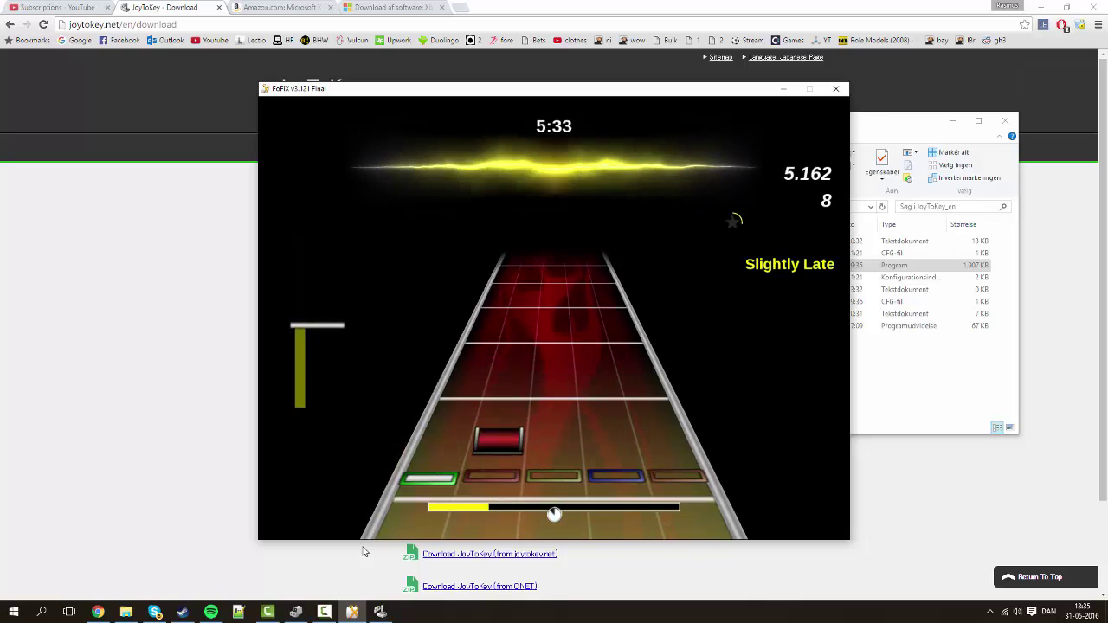
key(Return)
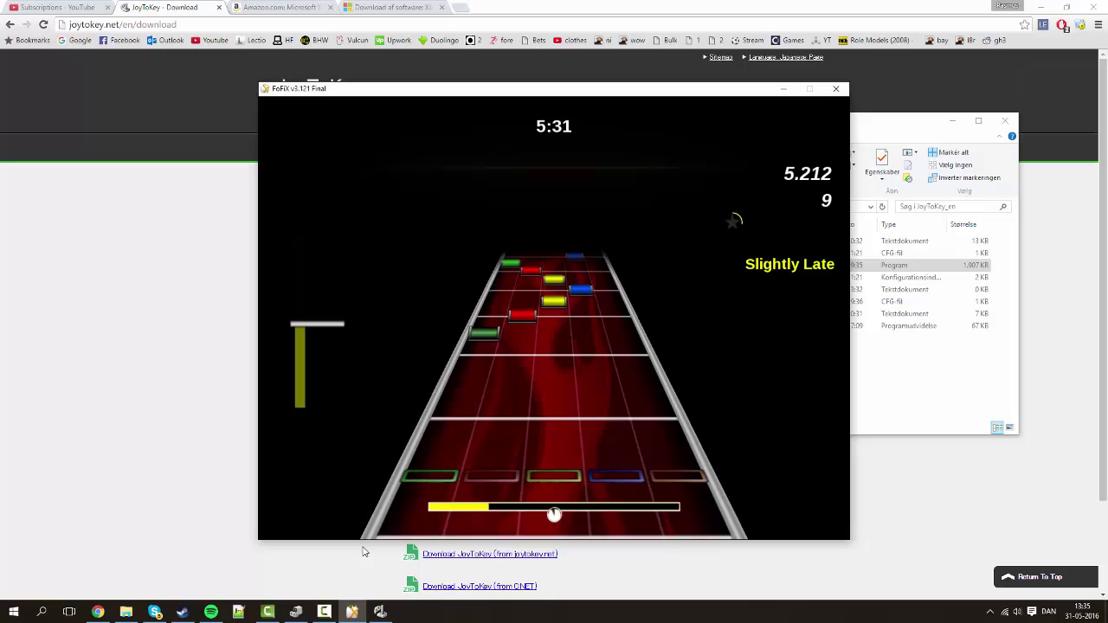
key(Return)
key(Return)
key(Return)
key(Return)
key(Return)
key(Return)
key(Return)
key(Return)
key(Return)
key(Return)
key(Return)
key(Return)
key(Return)
key(Return)
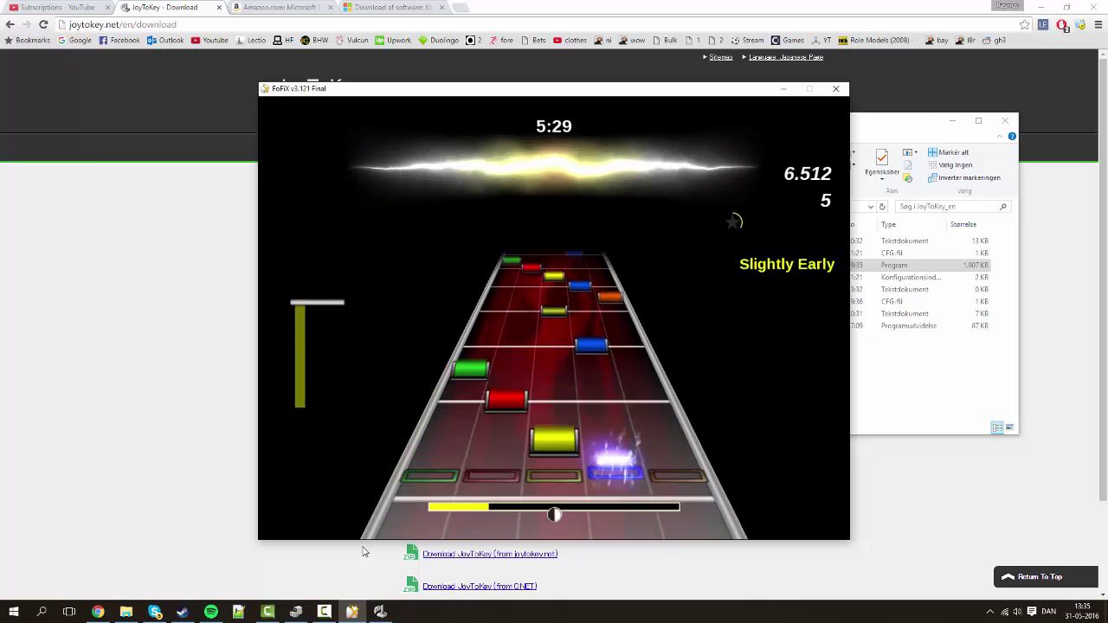
key(Return)
key(Return)
key(Return)
key(Return)
key(Return)
key(Return)
key(Return)
key(Return)
key(Return)
key(Return)
key(Return)
key(Return)
key(Return)
key(Return)
key(Return)
key(Return)
key(Return)
key(Return)
key(Return)
key(Return)
key(Return)
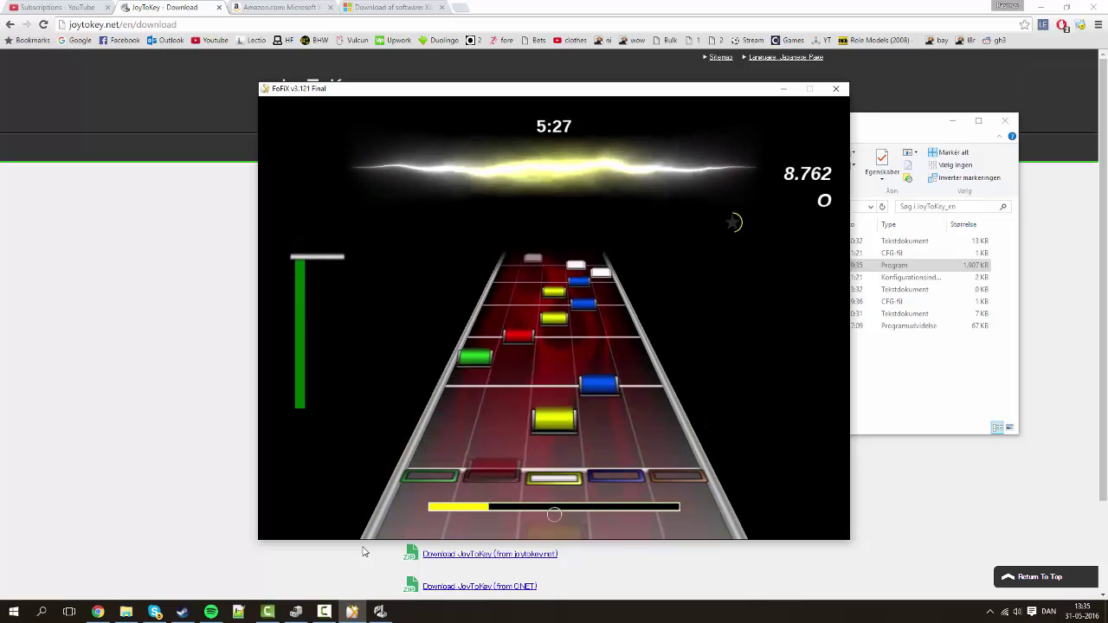
key(Return)
key(Return)
key(Return)
key(Return)
key(Return)
key(Return)
key(Return)
key(Return)
key(Return)
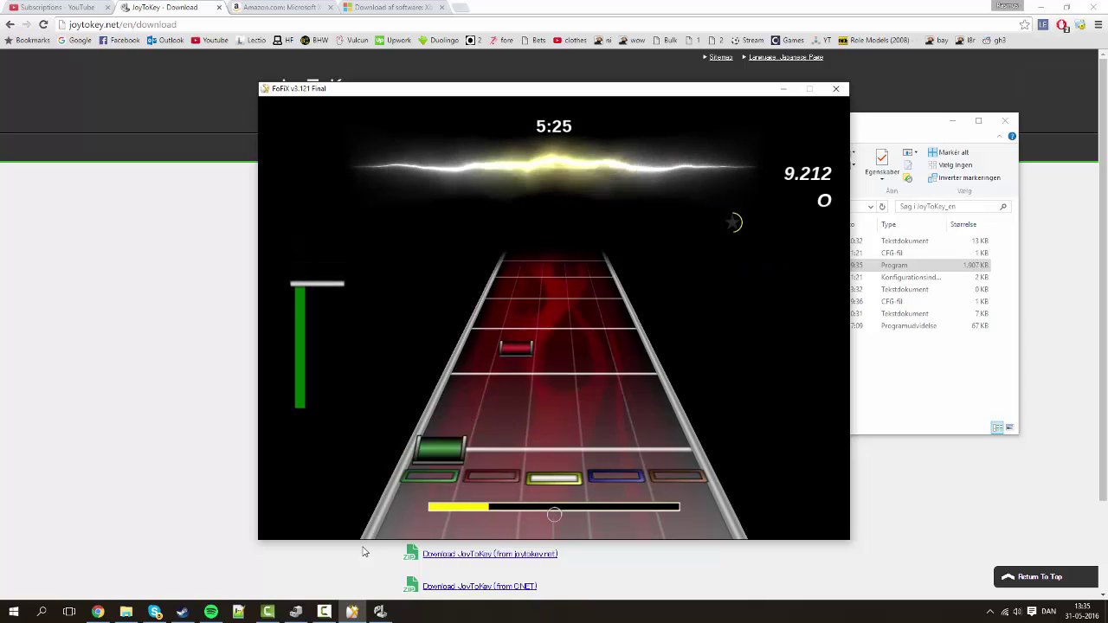
key(Return)
key(Return)
key(Return)
key(Return)
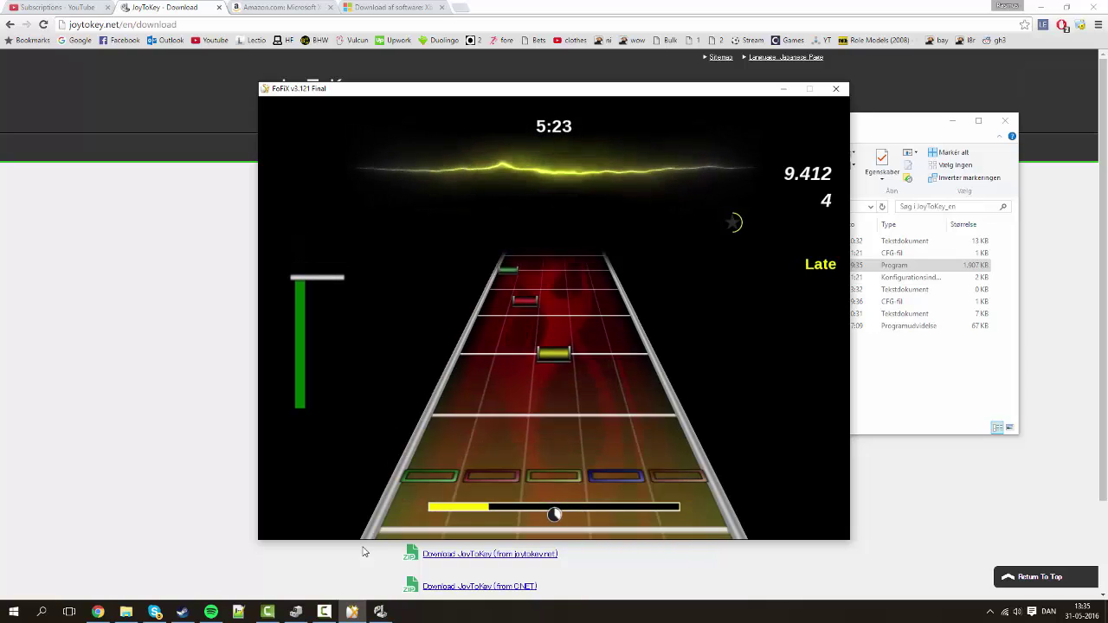
key(Return)
key(Return)
key(Return)
key(Return)
- Switch back to JoyToKey's FoFiX profile window in front of the paused game
key(alt+Tab)
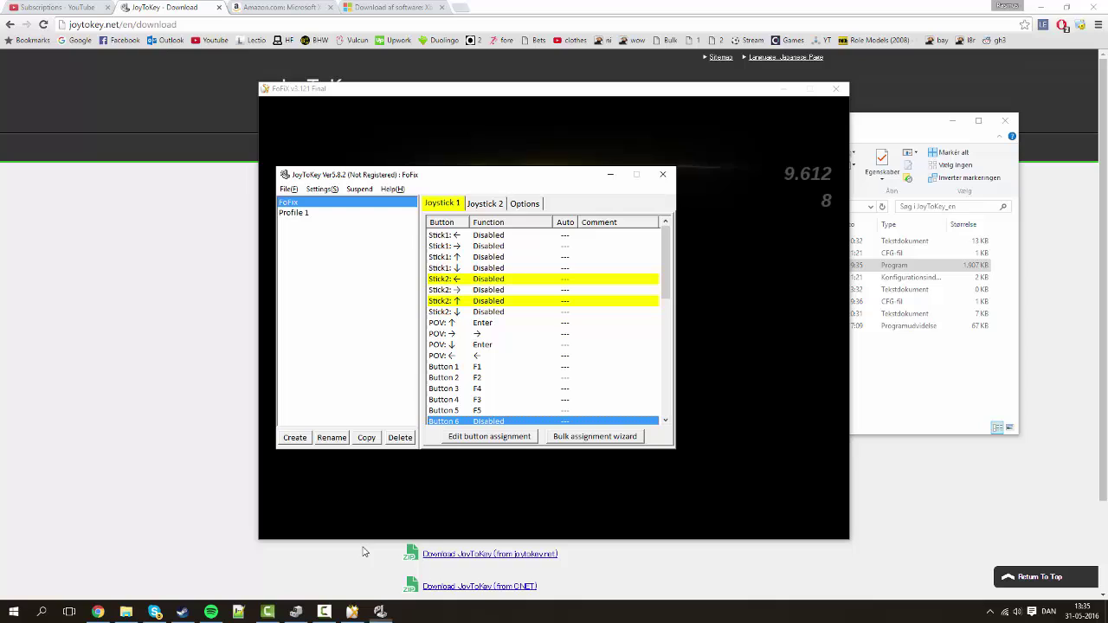